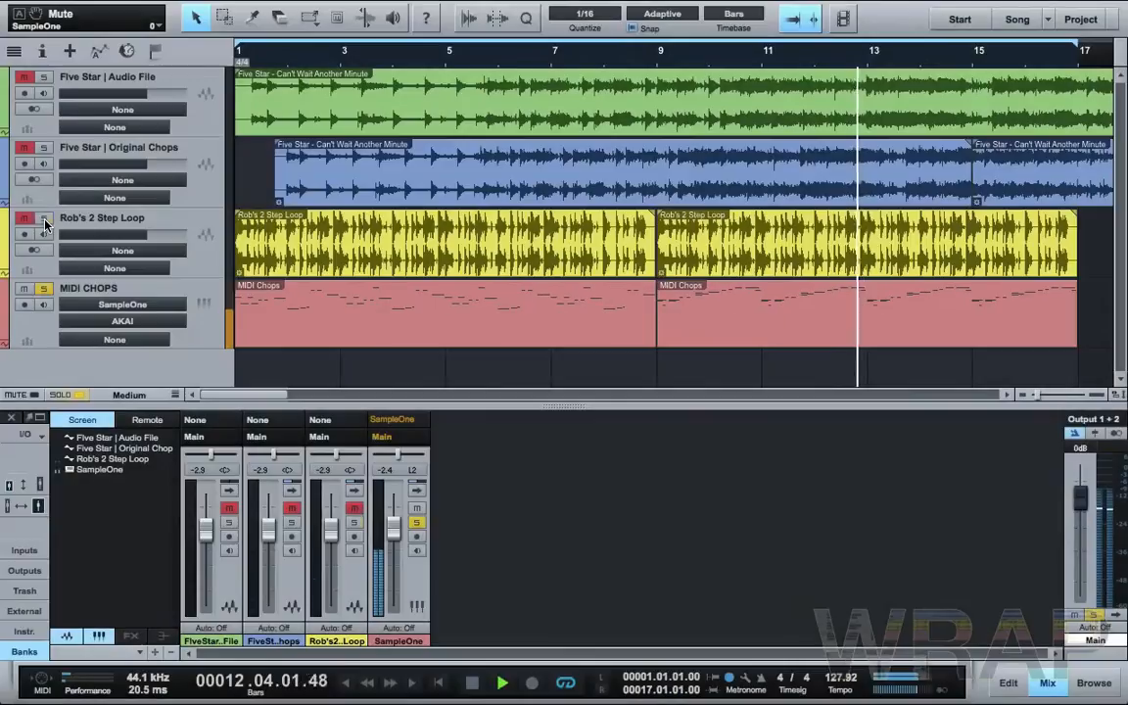
Step: Audition Rob's 2 Step Loop soloed alongside the MIDI Chops track, and mute both tracks
click(43, 218)
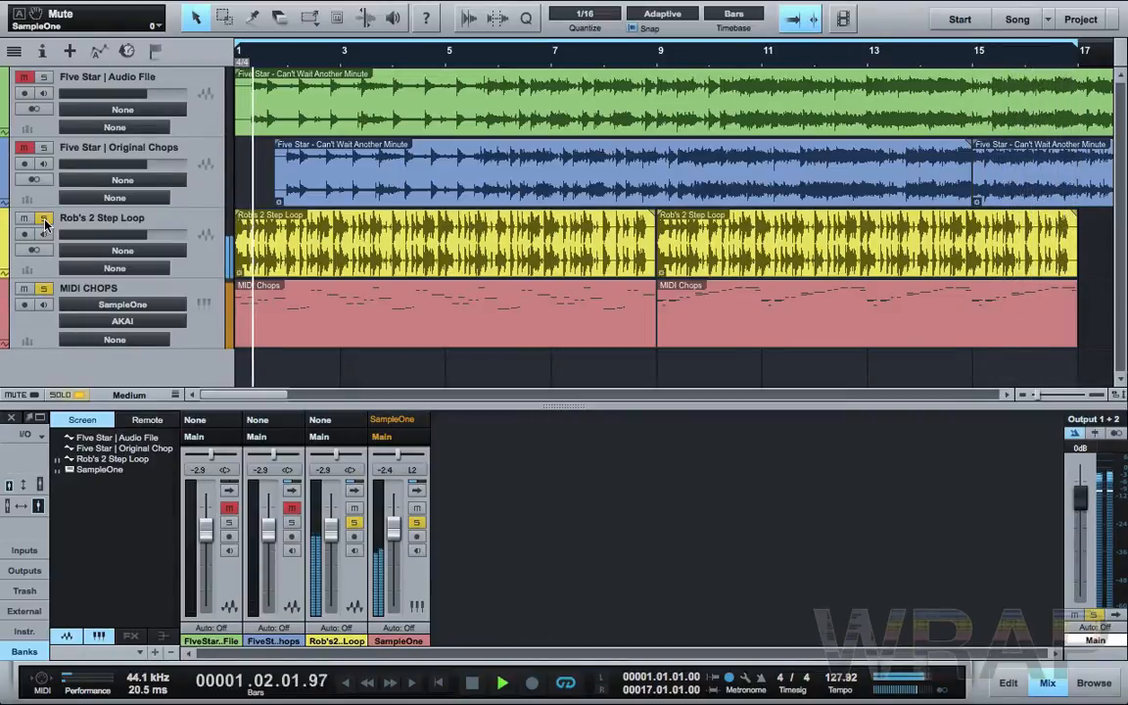
key(space)
click(22, 220)
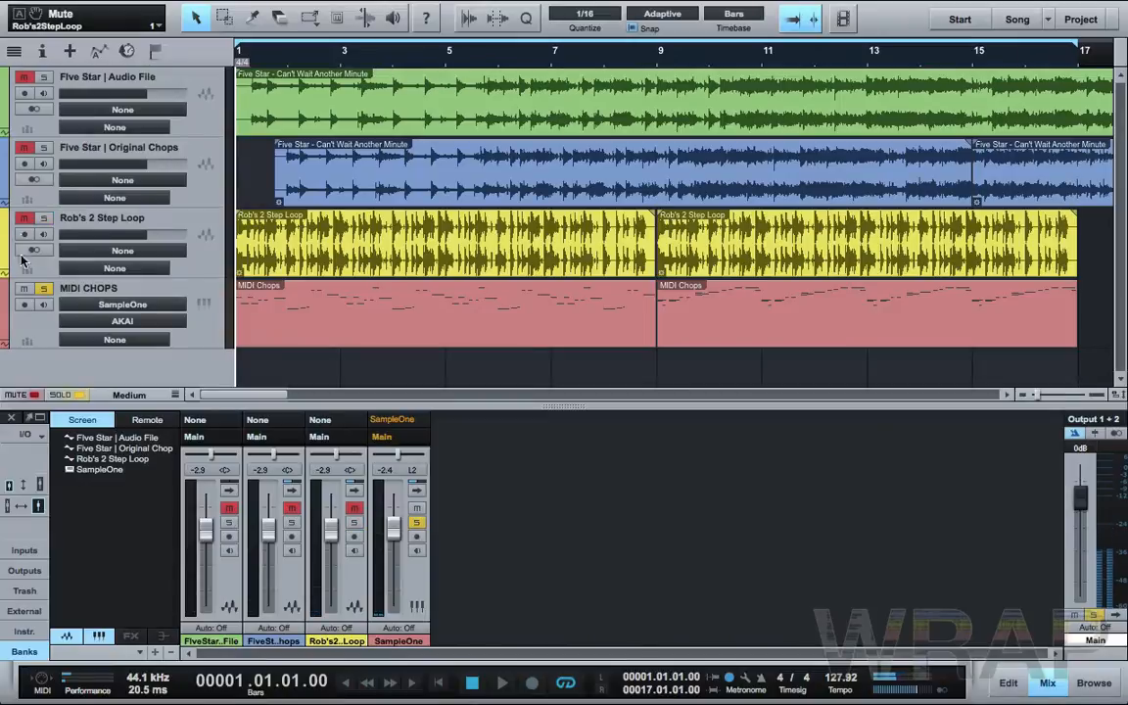
click(23, 292)
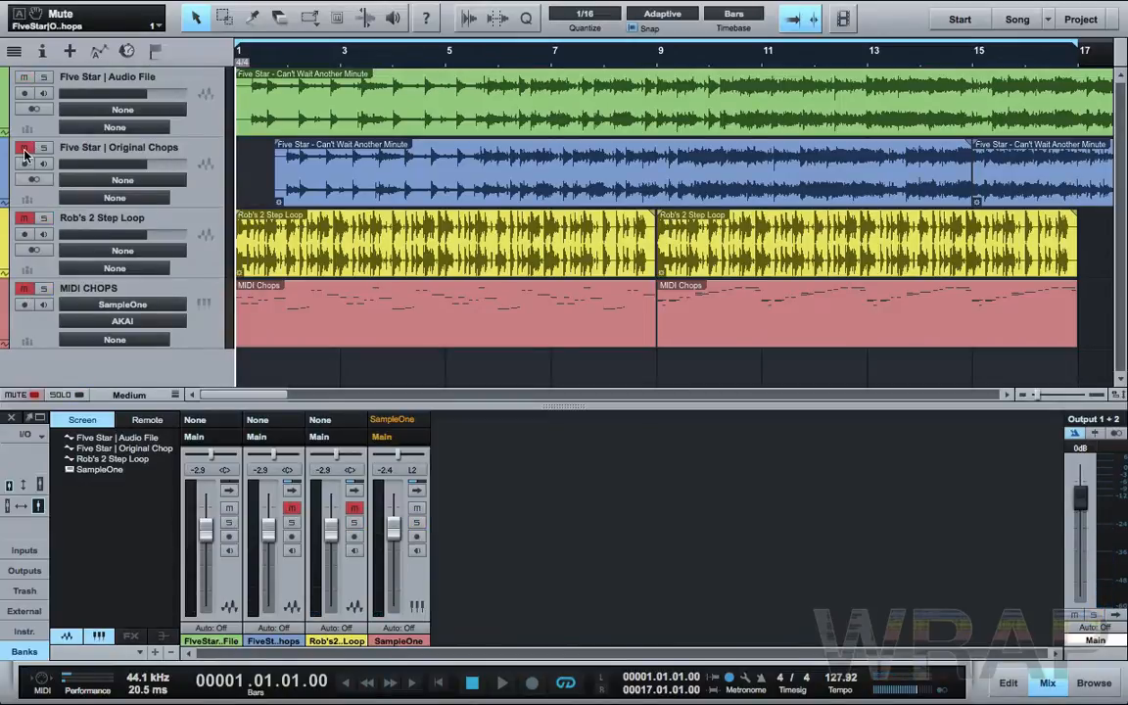
Step: Play the Five Star audio file on its own and return the playhead to the start of the song
click(563, 66)
key(space)
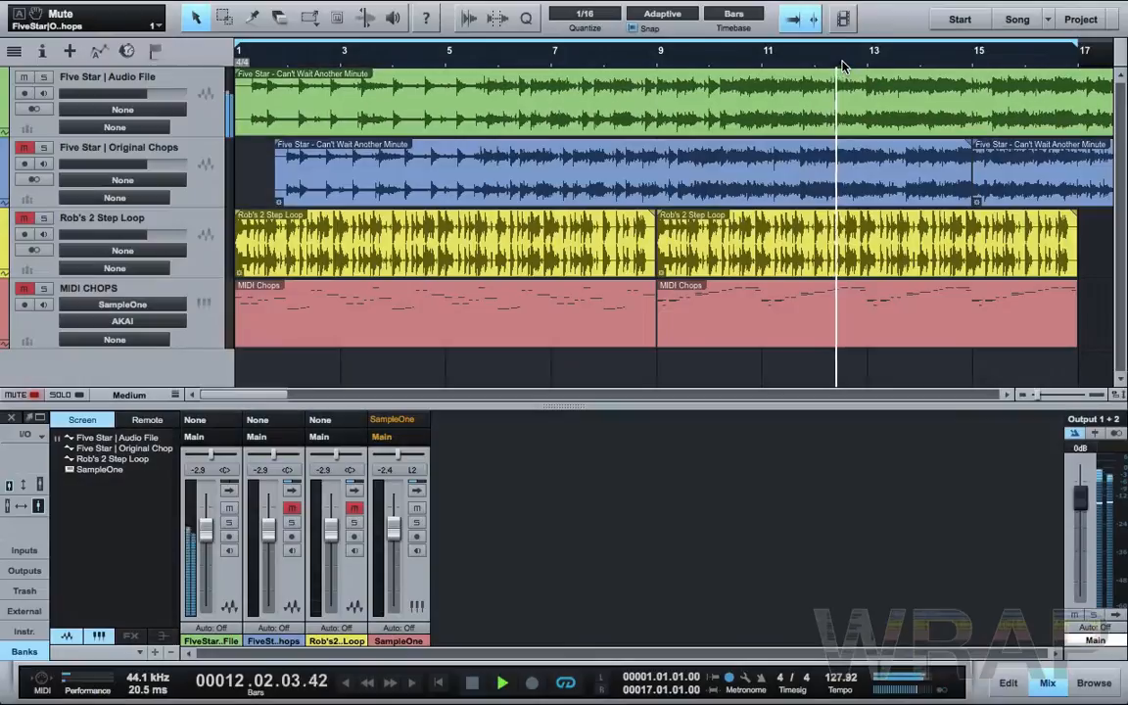
key(space)
key(comma)
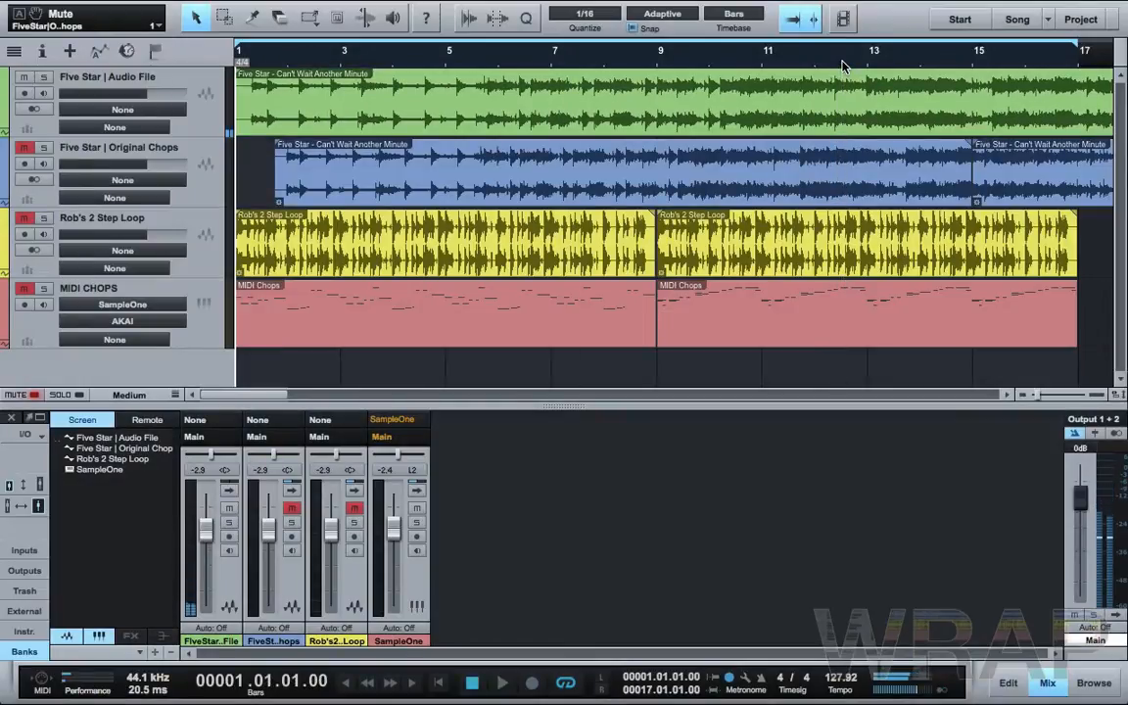
Step: Inspect the Five Star audio event's file tempo and set the song tempo to 106.92
right_click(416, 95)
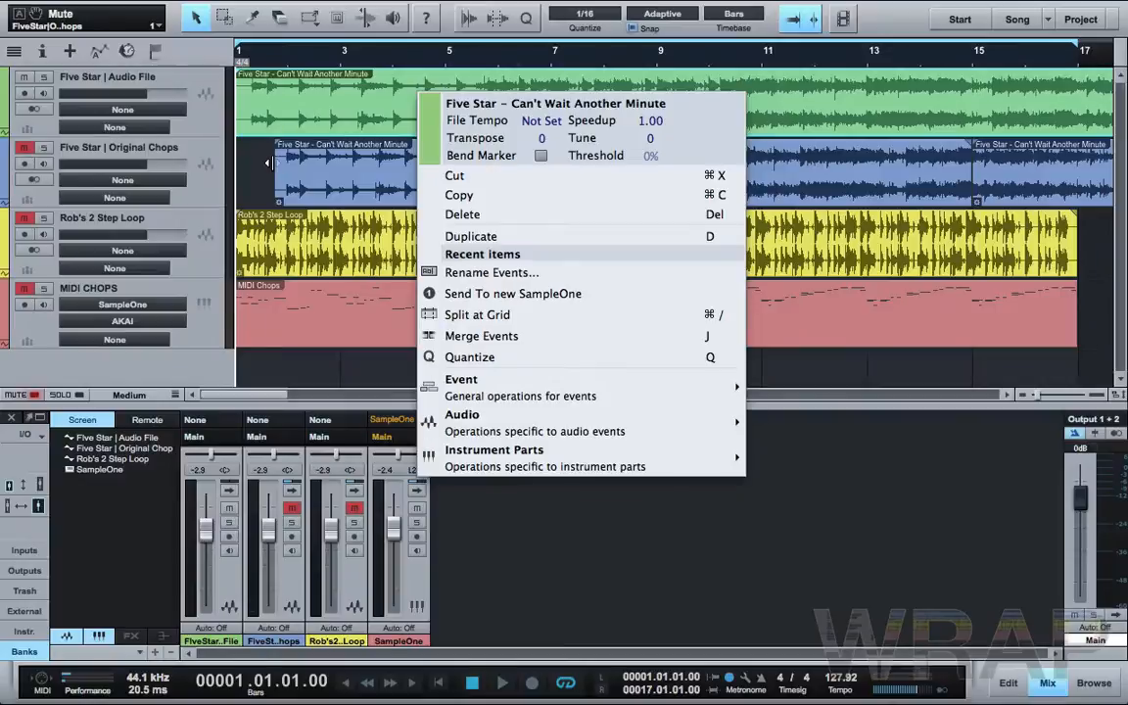
click(240, 144)
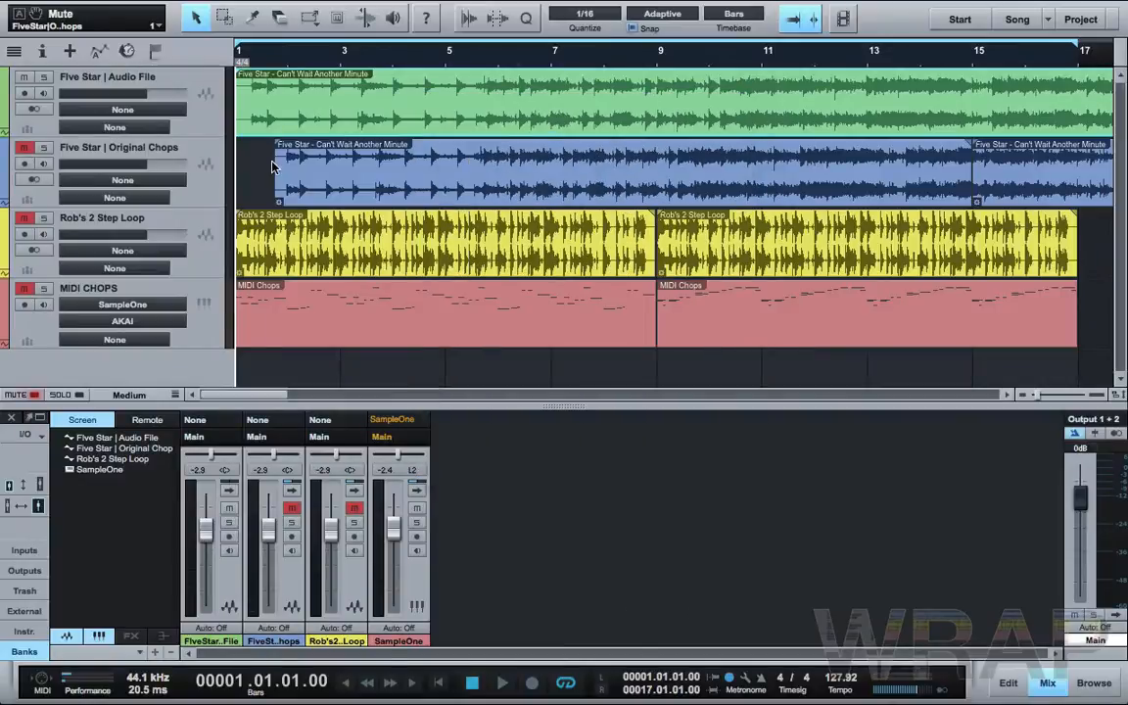
click(838, 678)
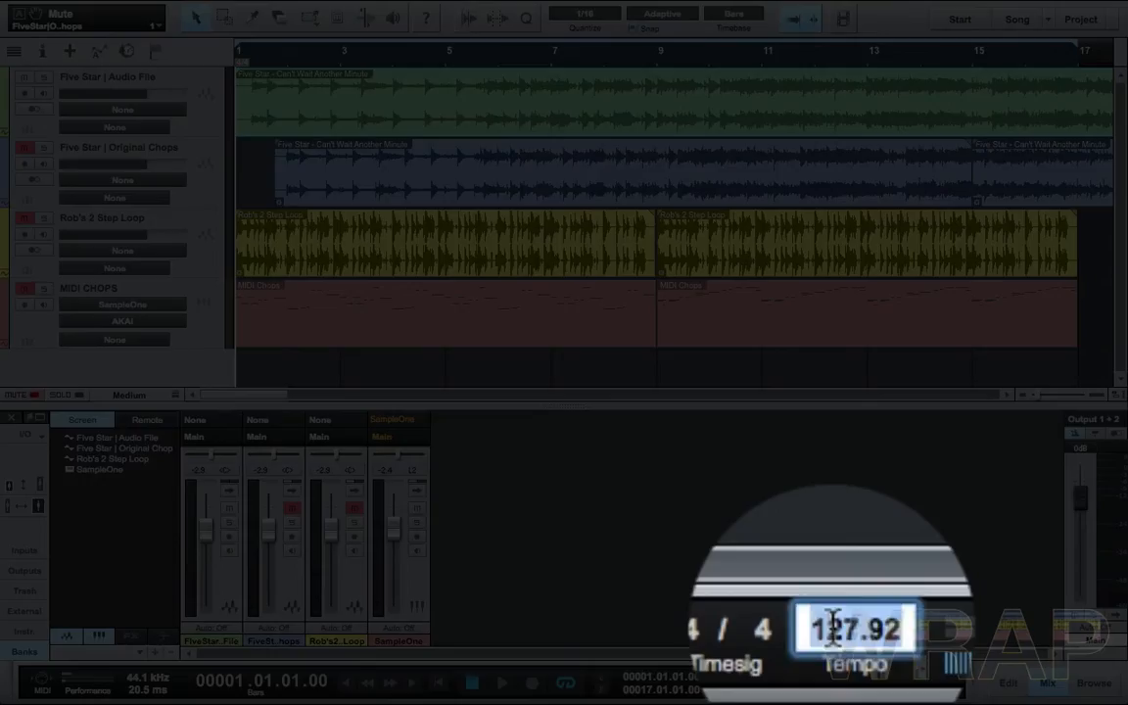
click(834, 678)
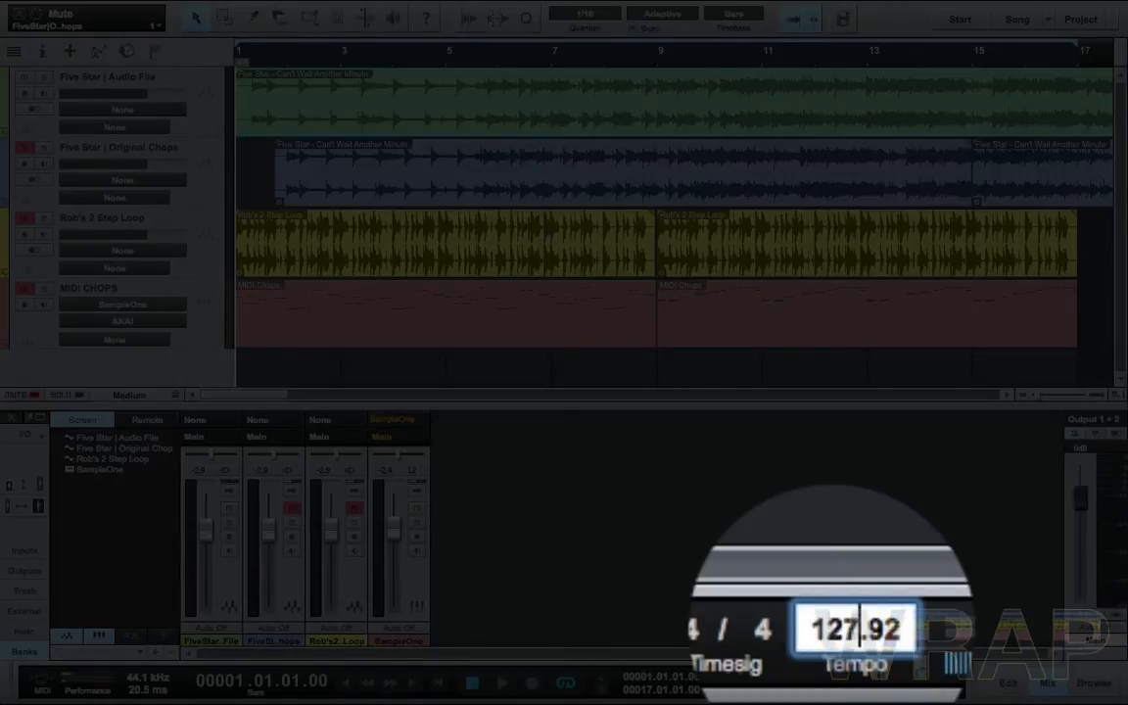
key(BackSpace)
key(BackSpace)
text(06)
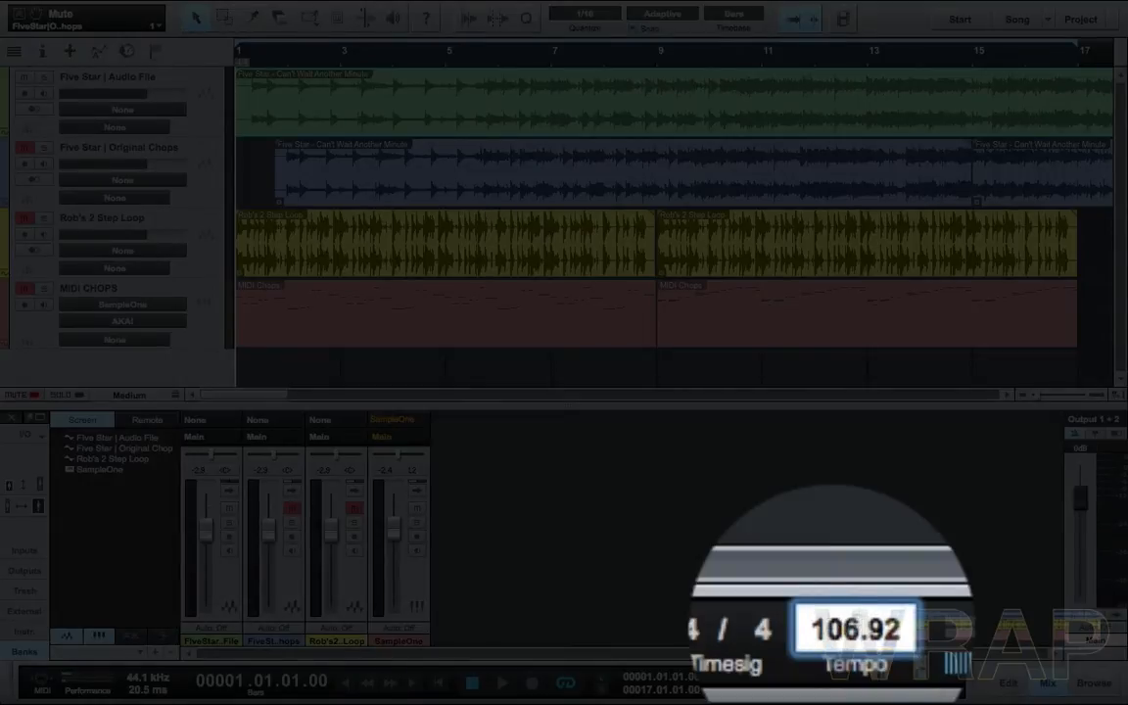
key(Return)
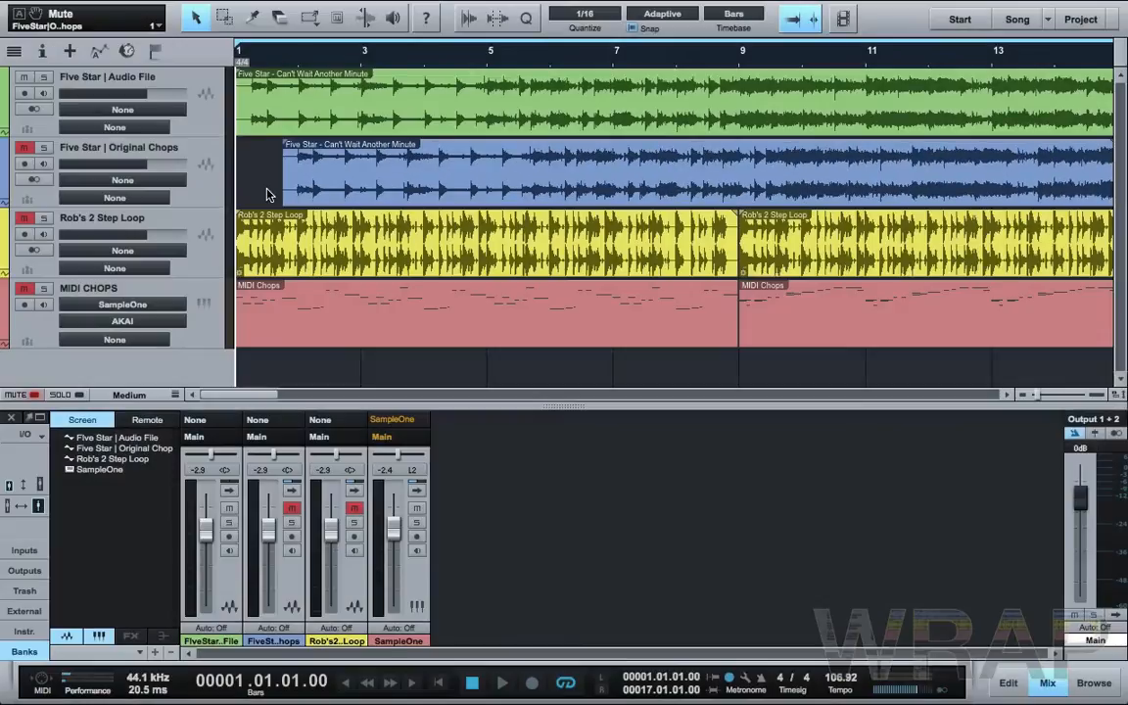
Step: Move the Five Star audio file event to beat 1.4, in line with the start of the Original Chops event
key(shift+e)
key(e)
key(e)
scroll(419, 203, up, 2)
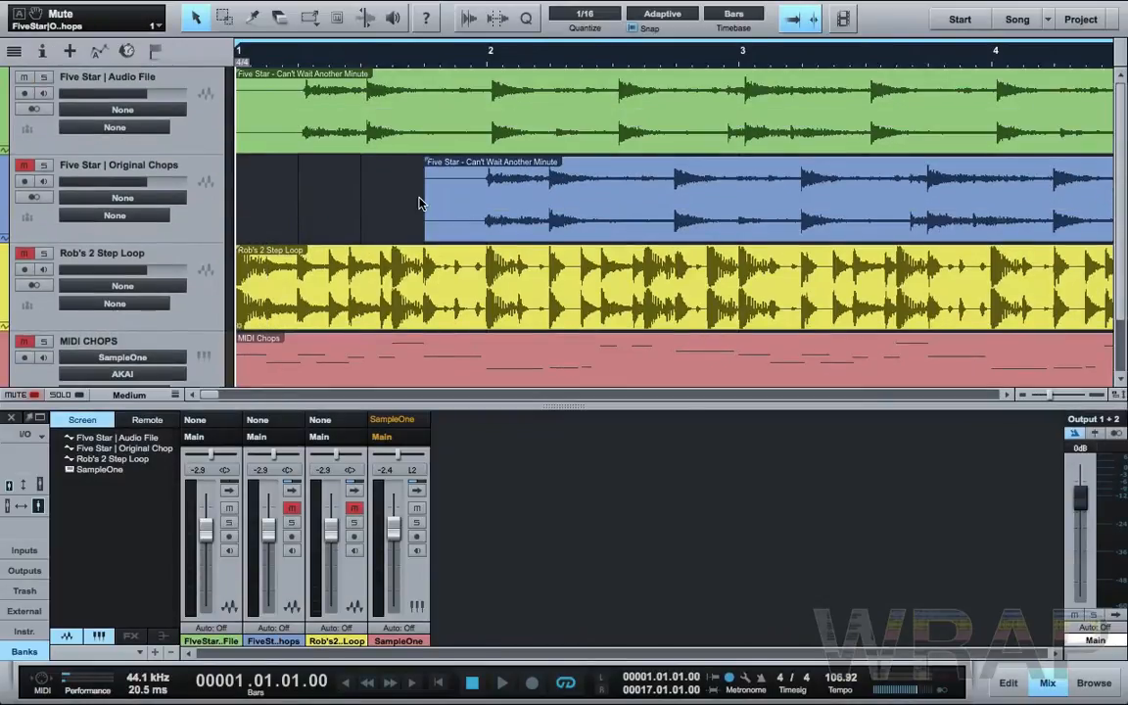
drag(407, 116, 592, 119)
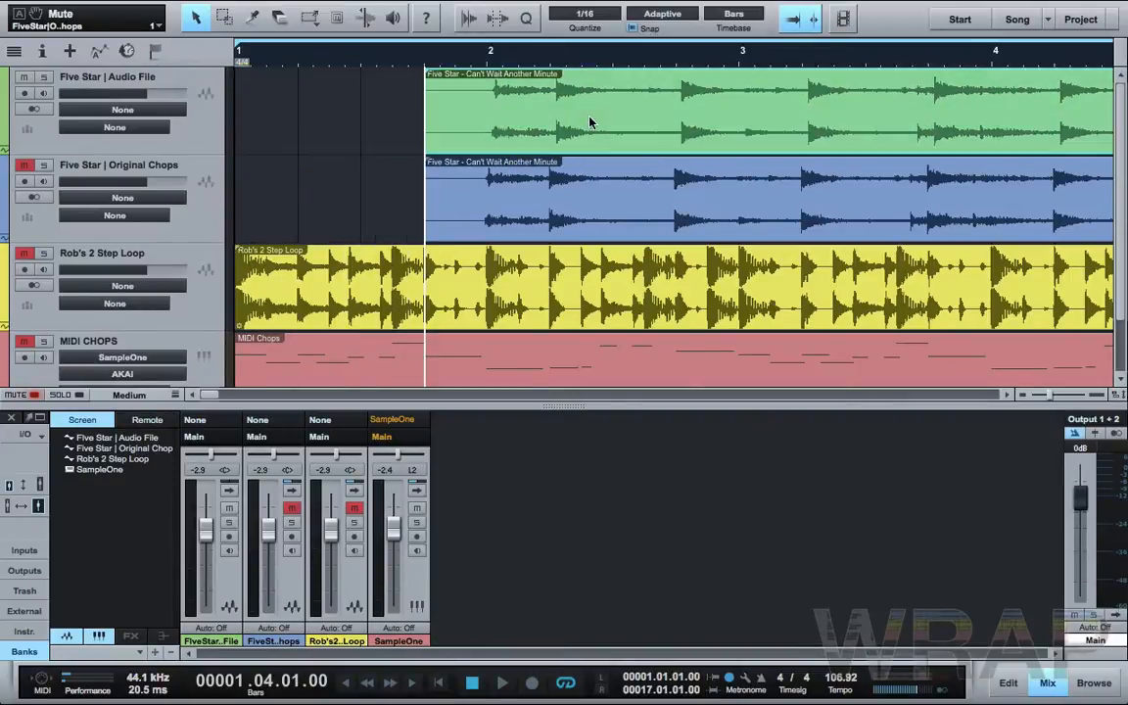
Step: Slide the audio file event until its drum hit meets beat 2.2, and trim its start to beat 1.4
scroll(557, 91, up, 2)
scroll(557, 91, up, 4)
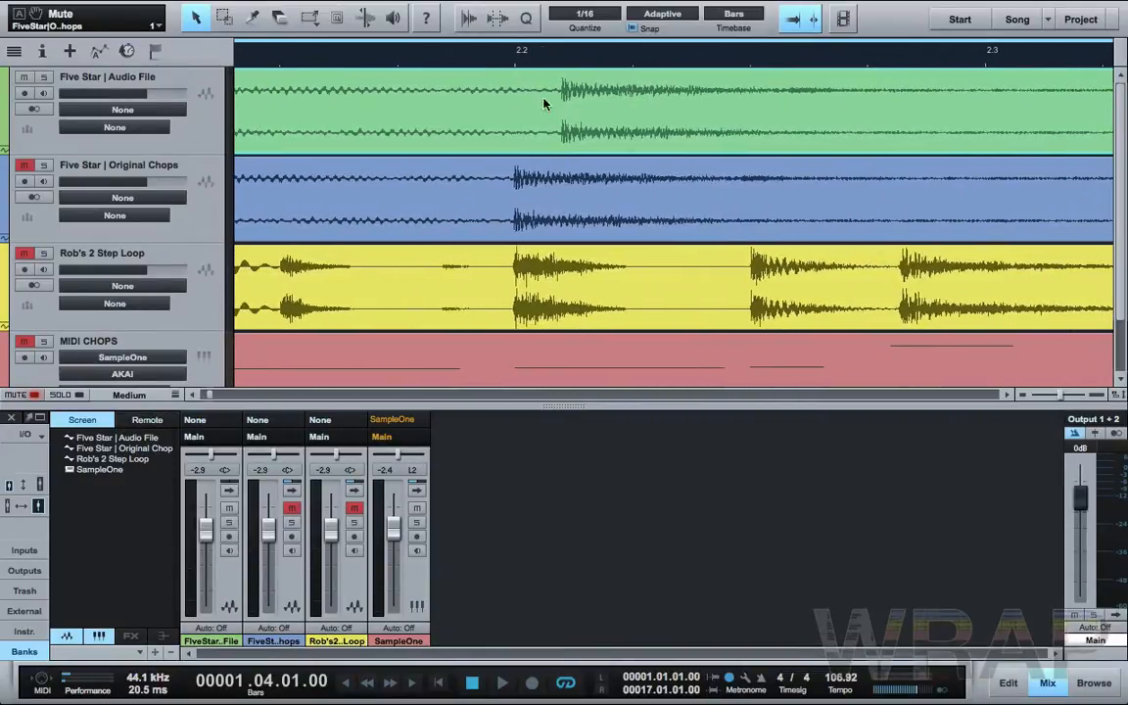
drag(563, 108, 516, 118)
scroll(511, 85, left, 3)
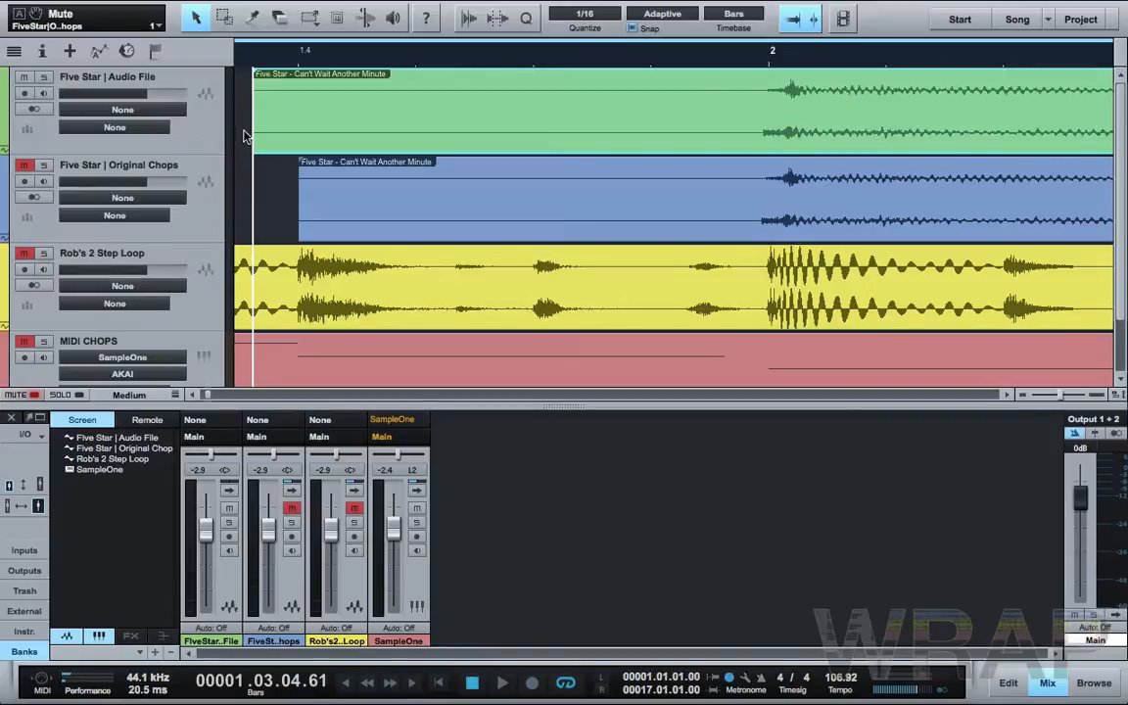
drag(251, 133, 295, 133)
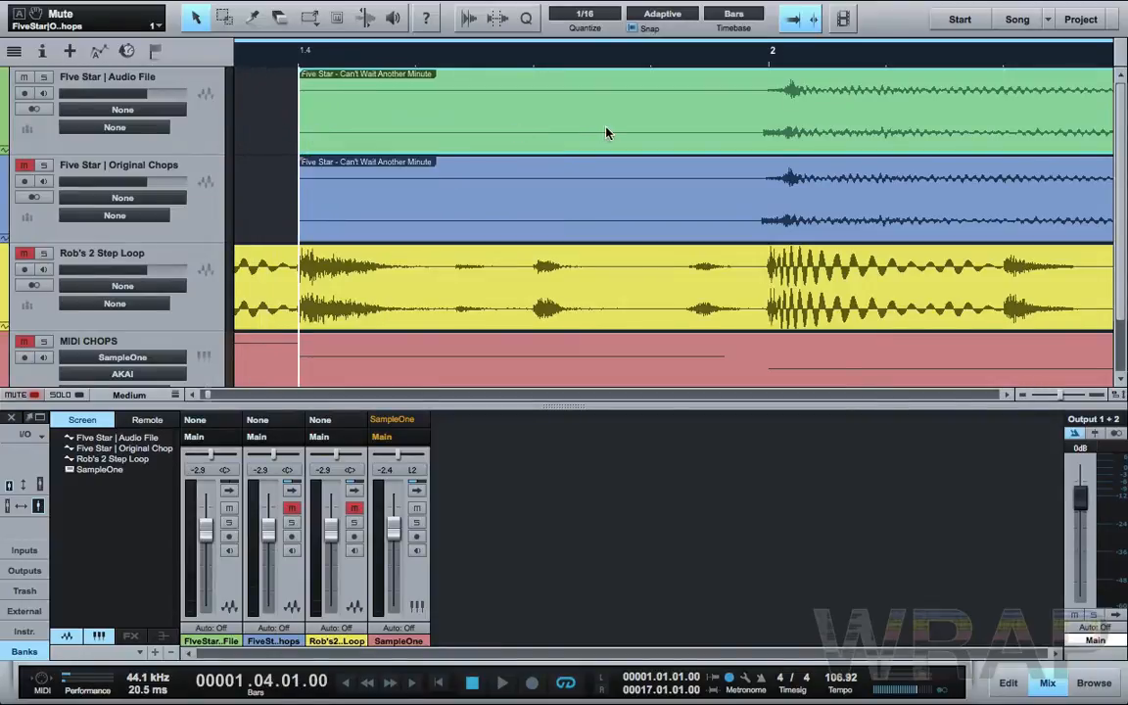
Step: Nudge the audio file event slightly earlier to match beat 2.2 precisely, and delete the excess before beat 1.4
scroll(606, 131, right, 2)
drag(606, 131, 603, 131)
scroll(604, 131, right, 1)
scroll(603, 132, right, 10)
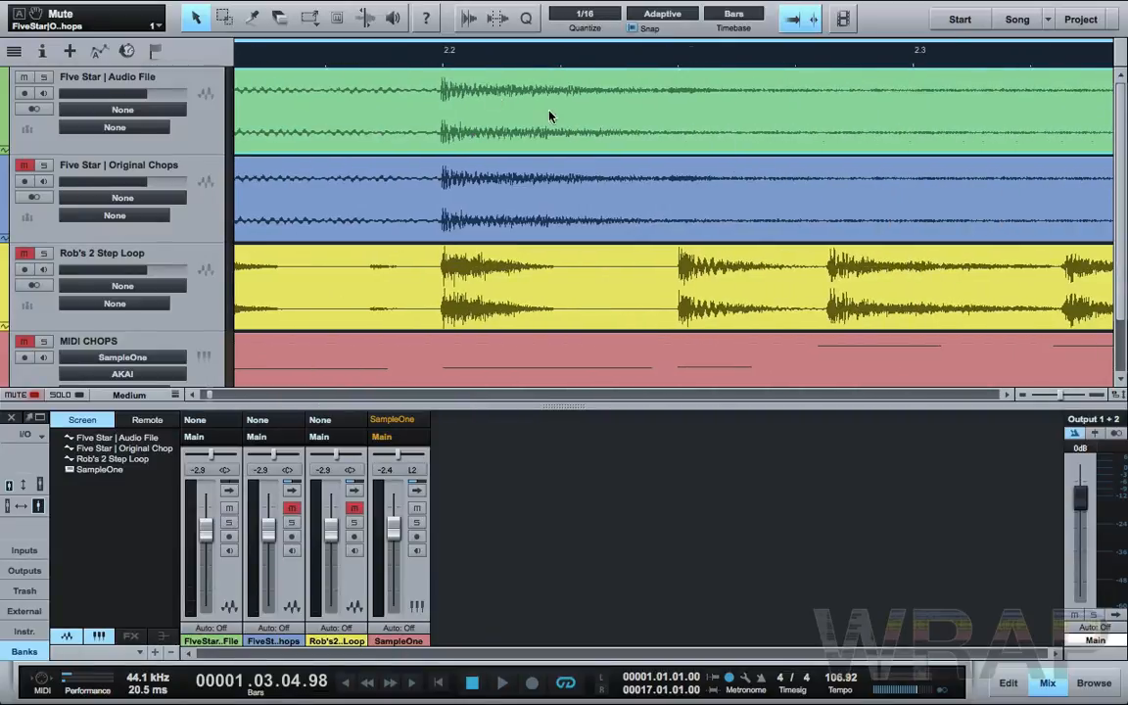
drag(440, 76, 492, 126)
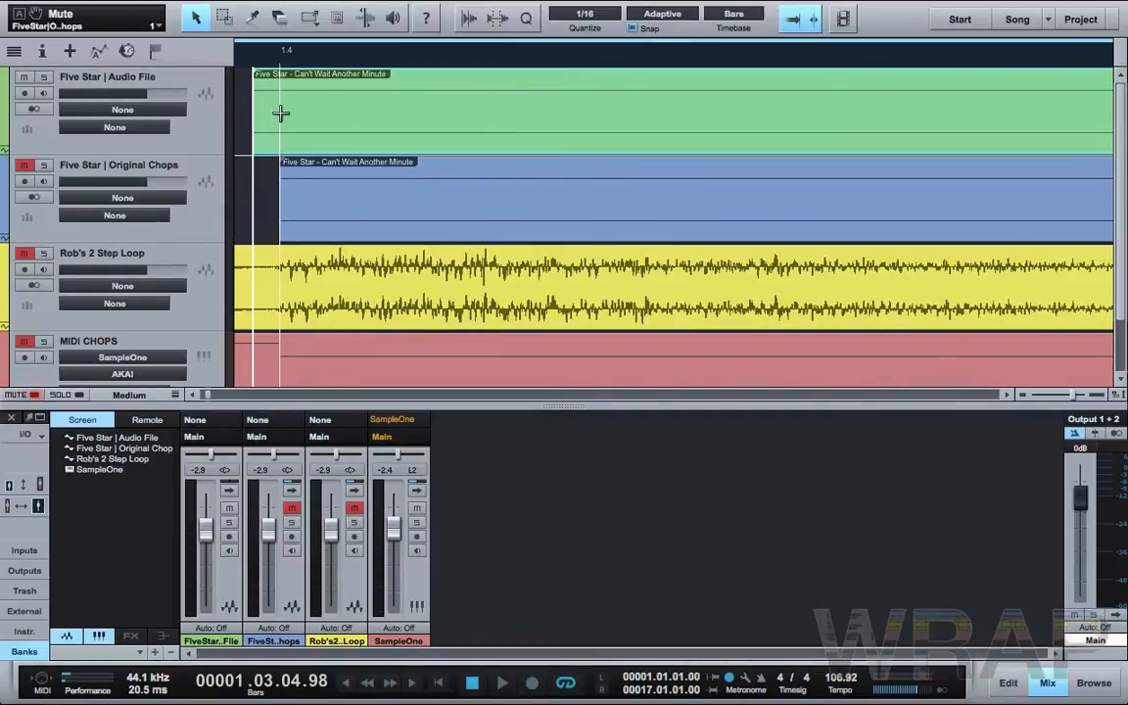
drag(280, 113, 250, 117)
key(Delete)
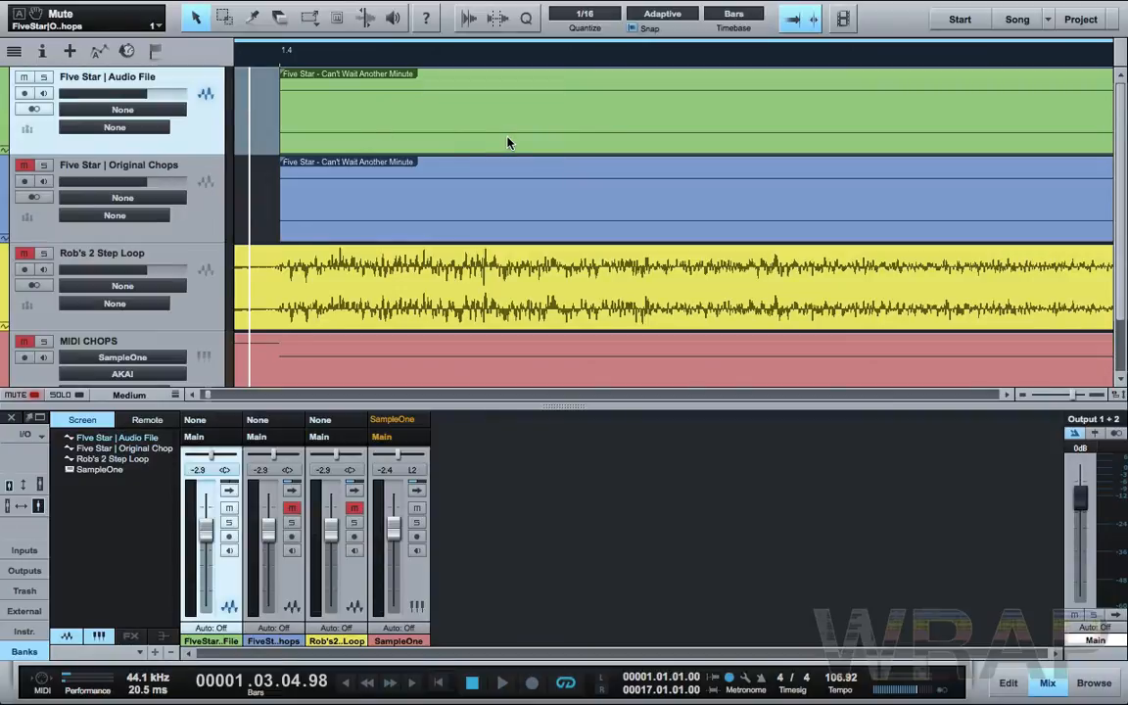
Step: Examine how the audio file's hits line up with the beat grid and the Original Chops track up to bar 9
scroll(509, 141, right, 10)
scroll(509, 138, down, 5)
scroll(508, 138, down, 5)
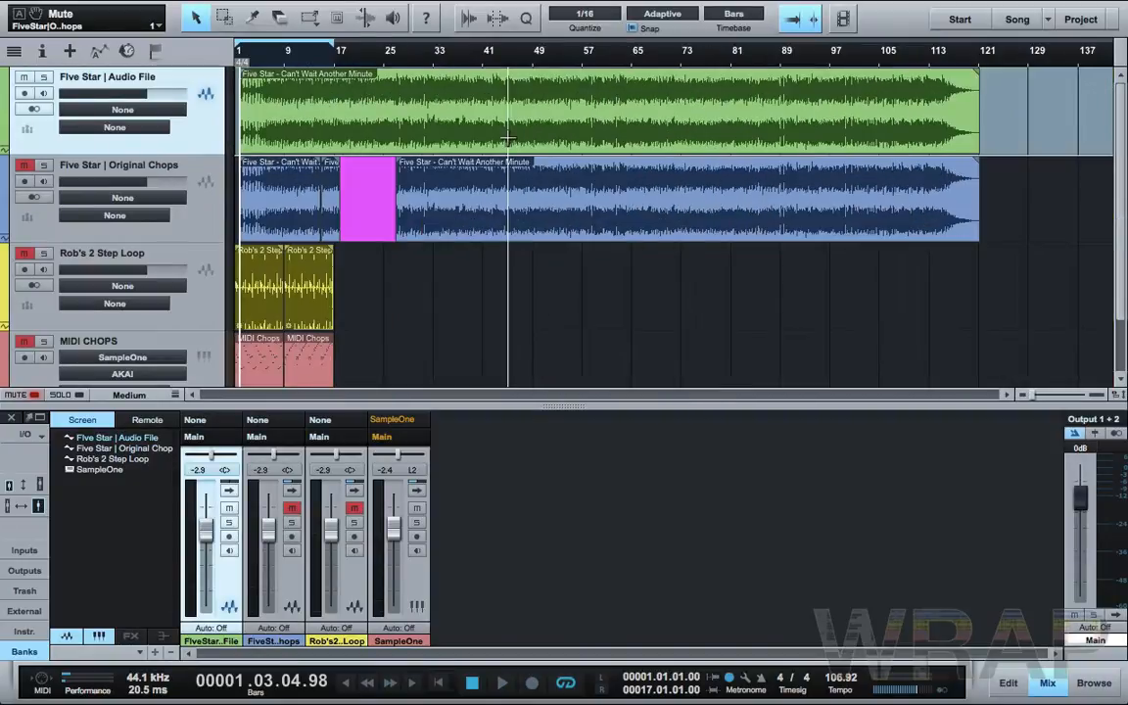
scroll(509, 140, up, 4)
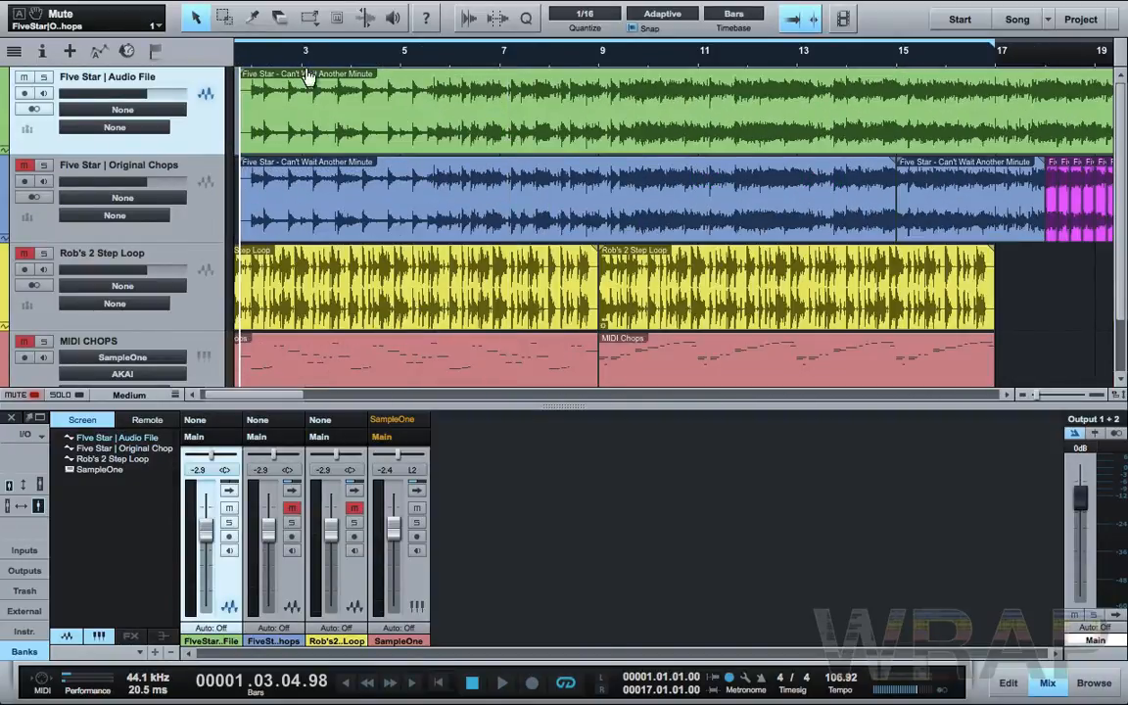
scroll(312, 93, up, 8)
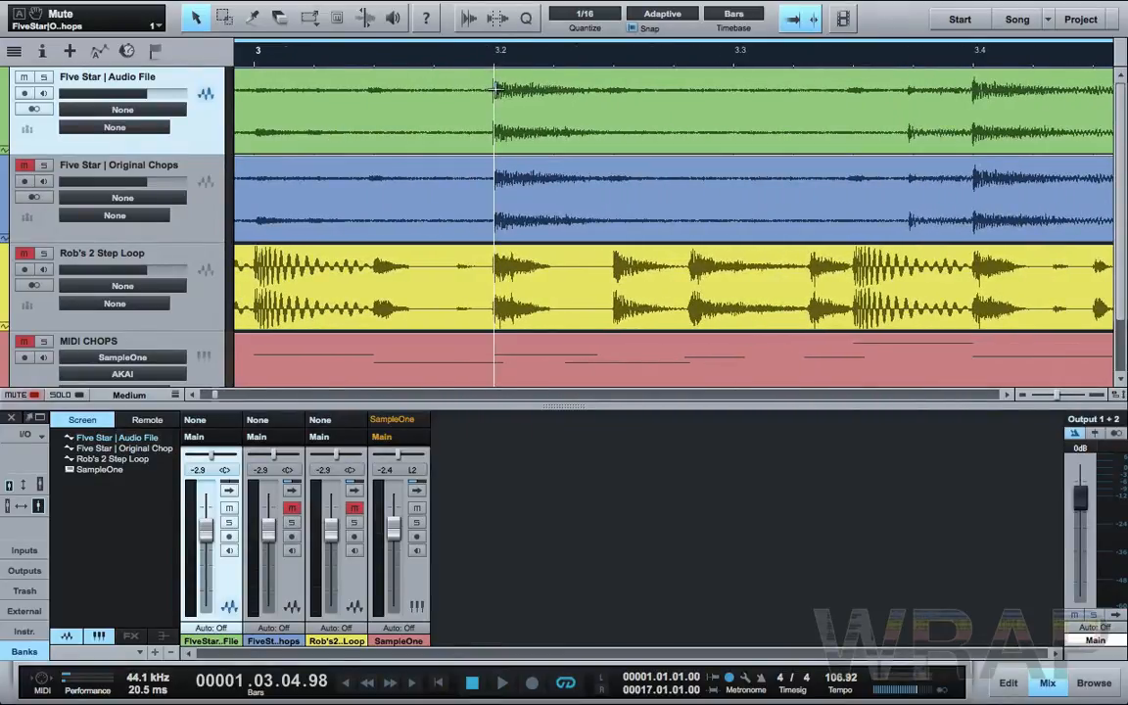
scroll(497, 93, right, 5)
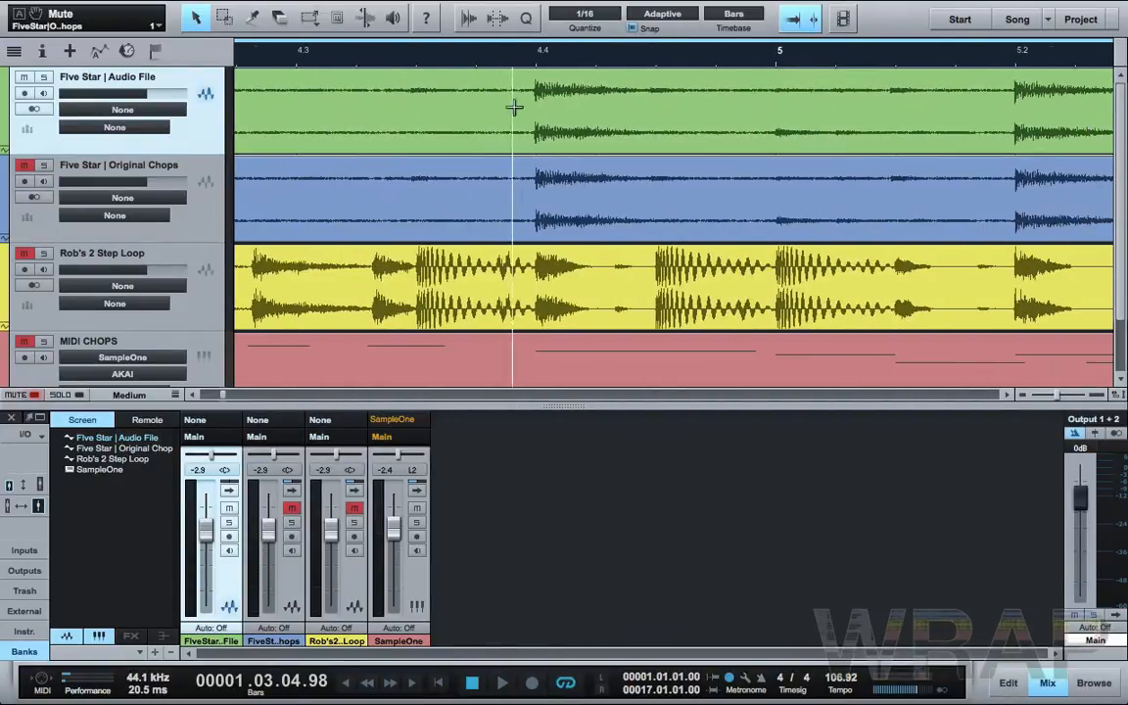
scroll(532, 116, right, 8)
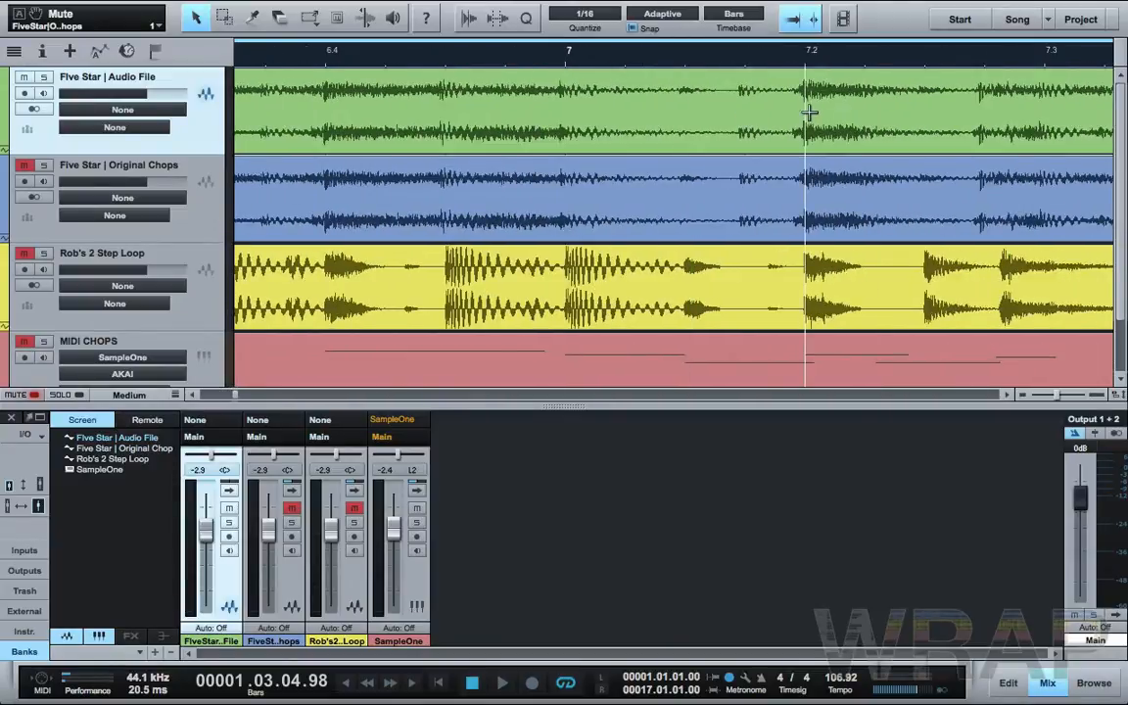
scroll(810, 114, right, 7)
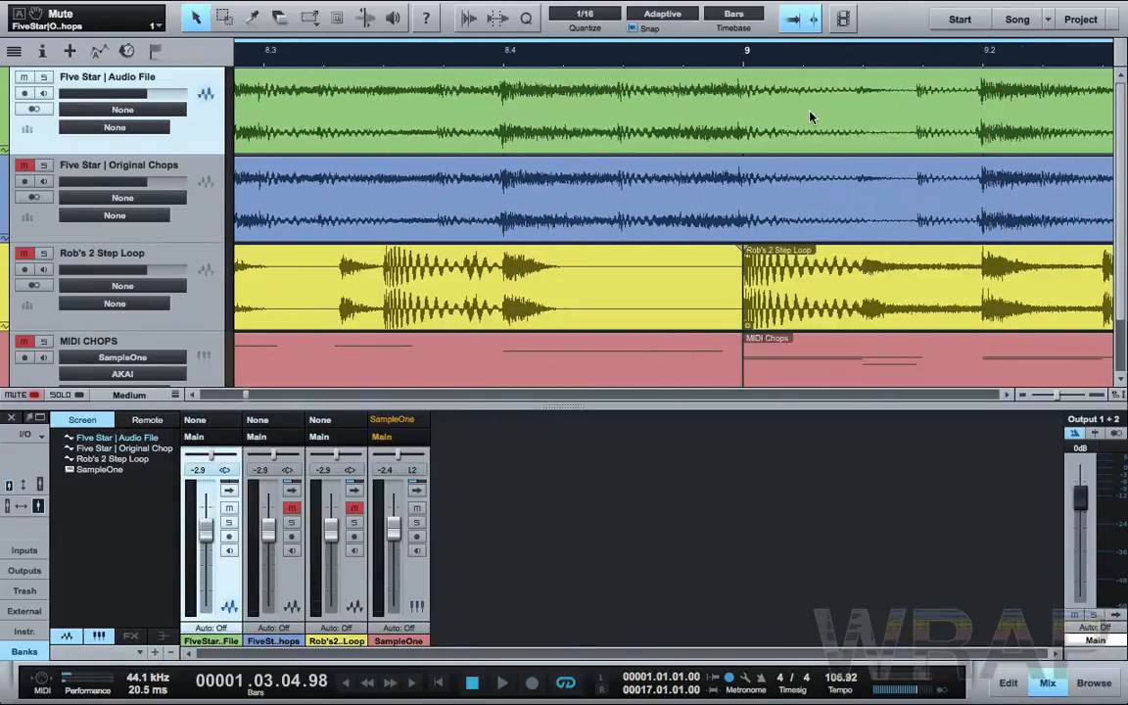
key(w)
key(w)
key(w)
key(w)
key(w)
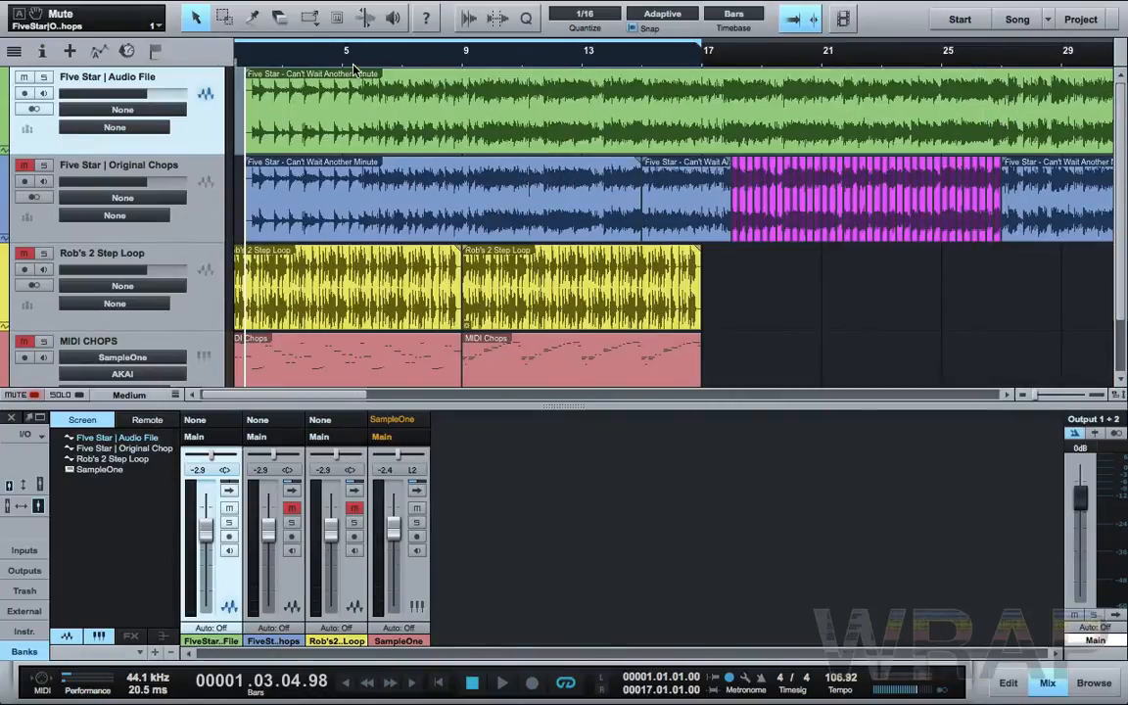
Step: Play the aligned audio file from about bar 5 at the current song tempo, and stop playback
click(350, 57)
key(space)
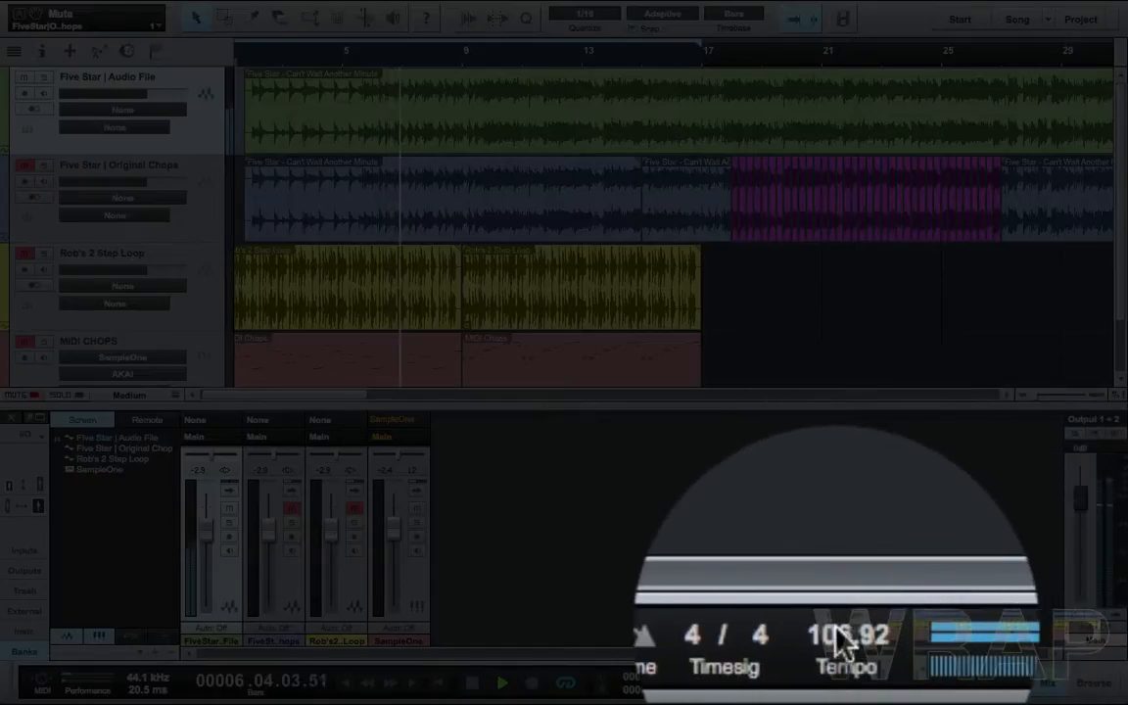
click(840, 641)
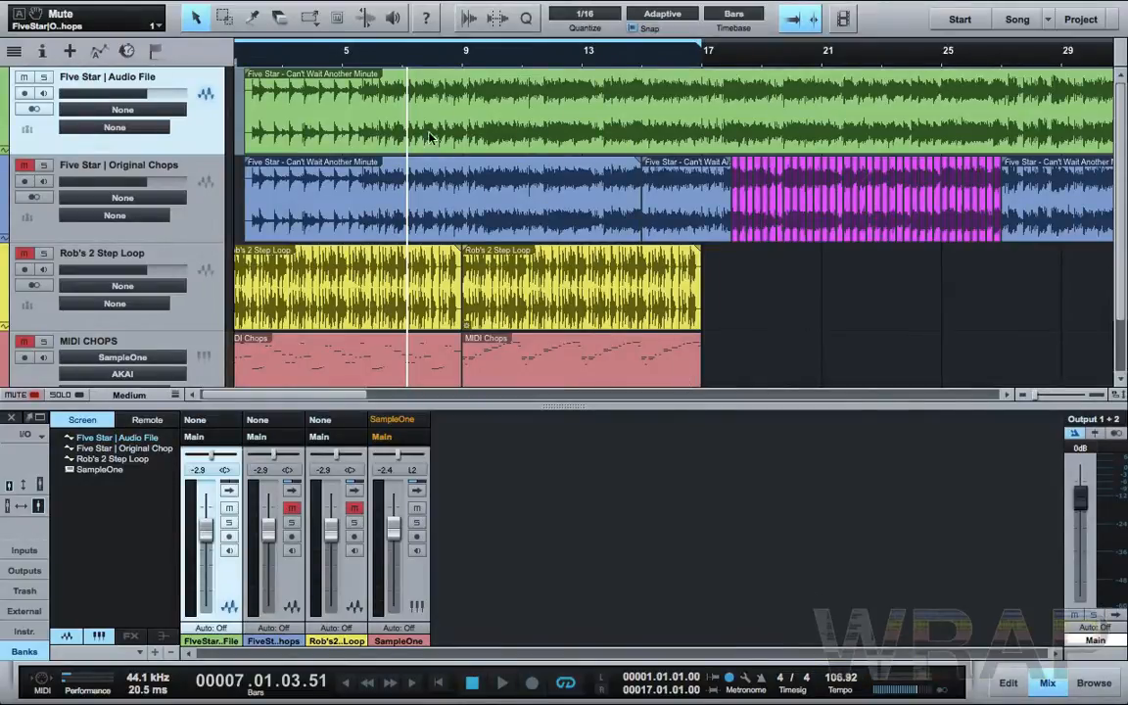
Step: Set the Five Star audio file event's File Tempo to 106.92
right_click(355, 124)
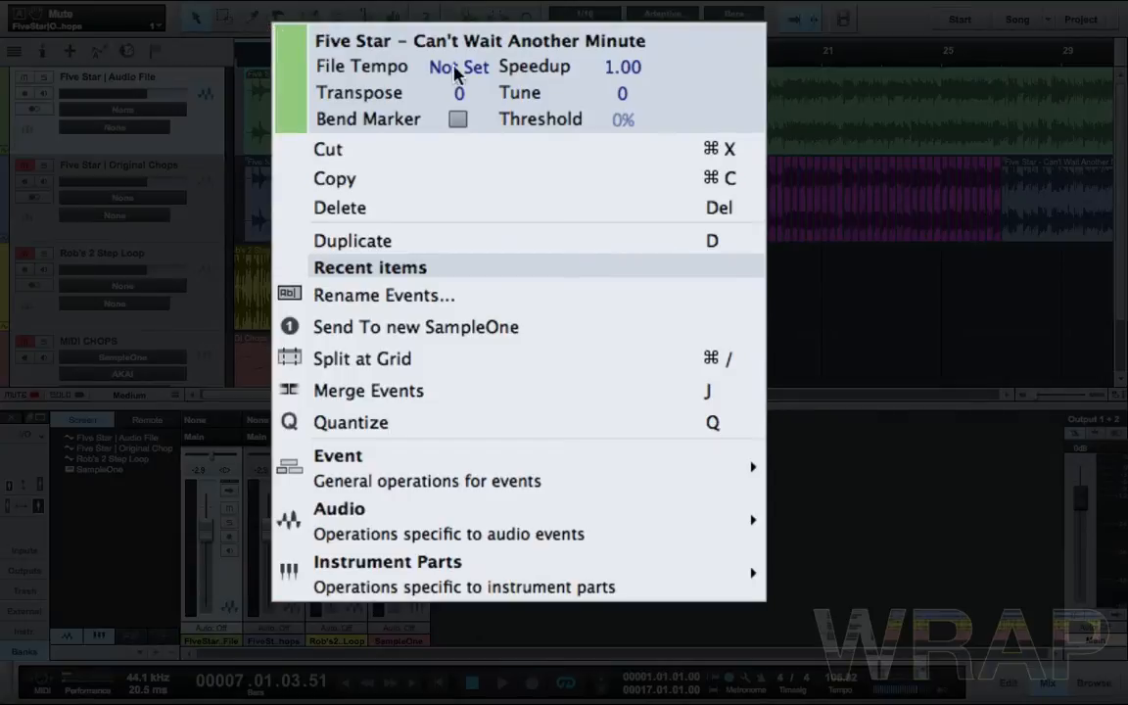
click(465, 74)
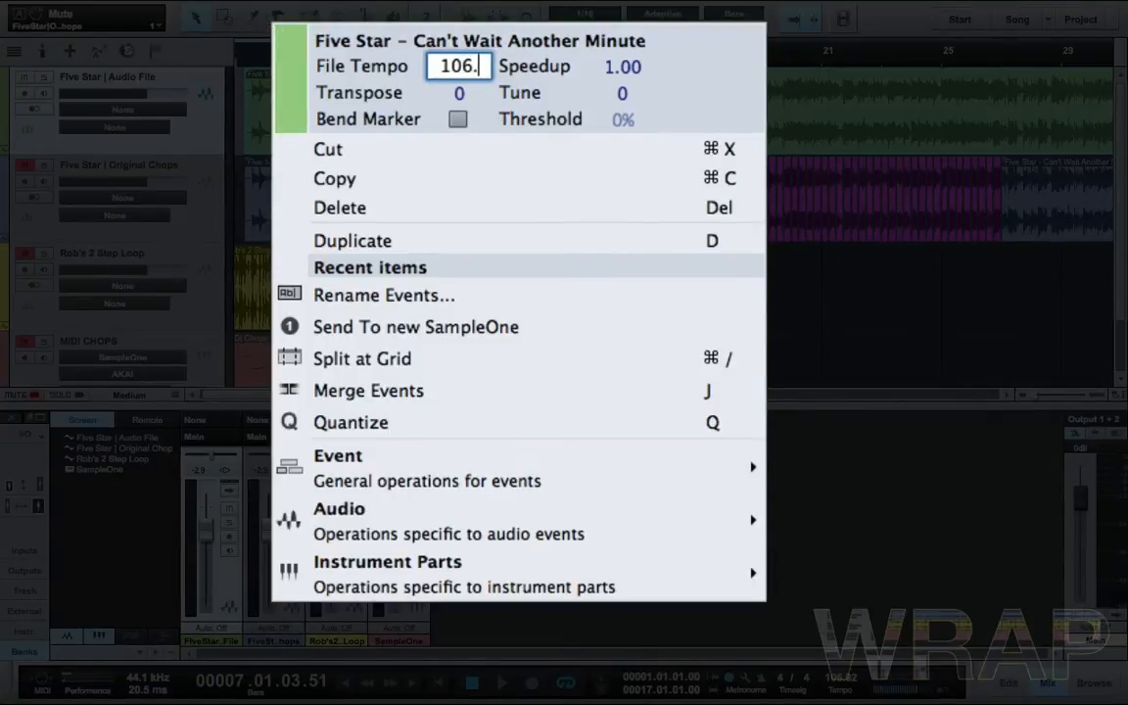
key(Return)
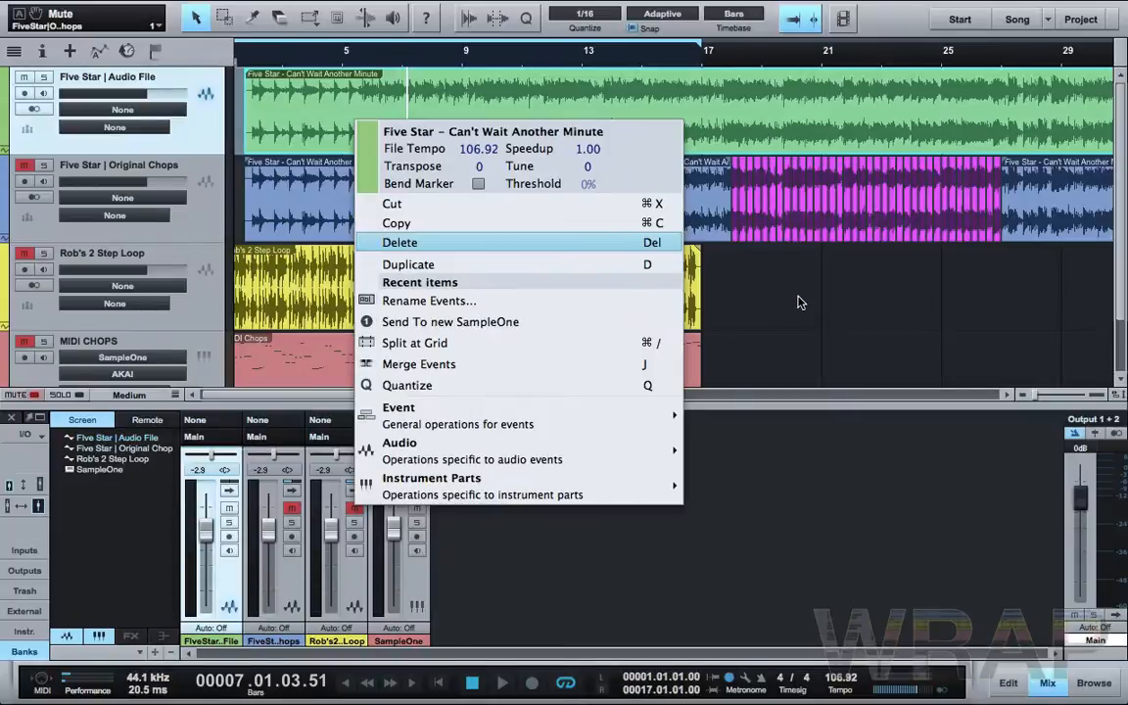
click(801, 333)
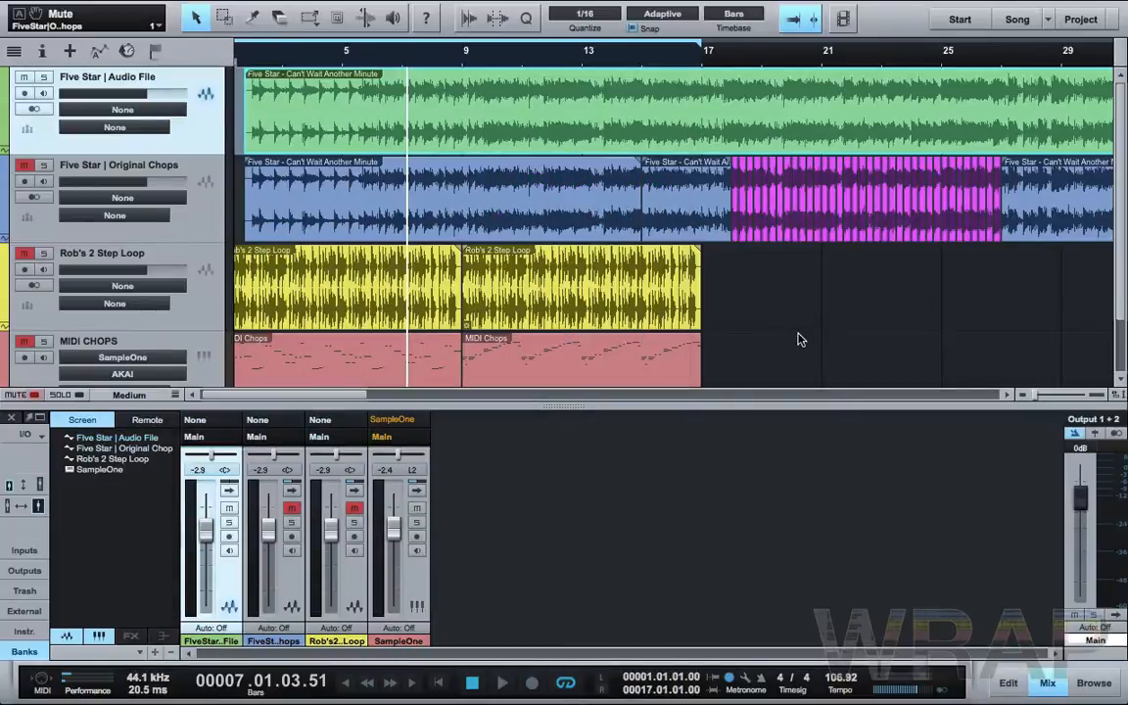
Step: Set the song tempo to 127.92 and play the time-stretched audio file
click(839, 677)
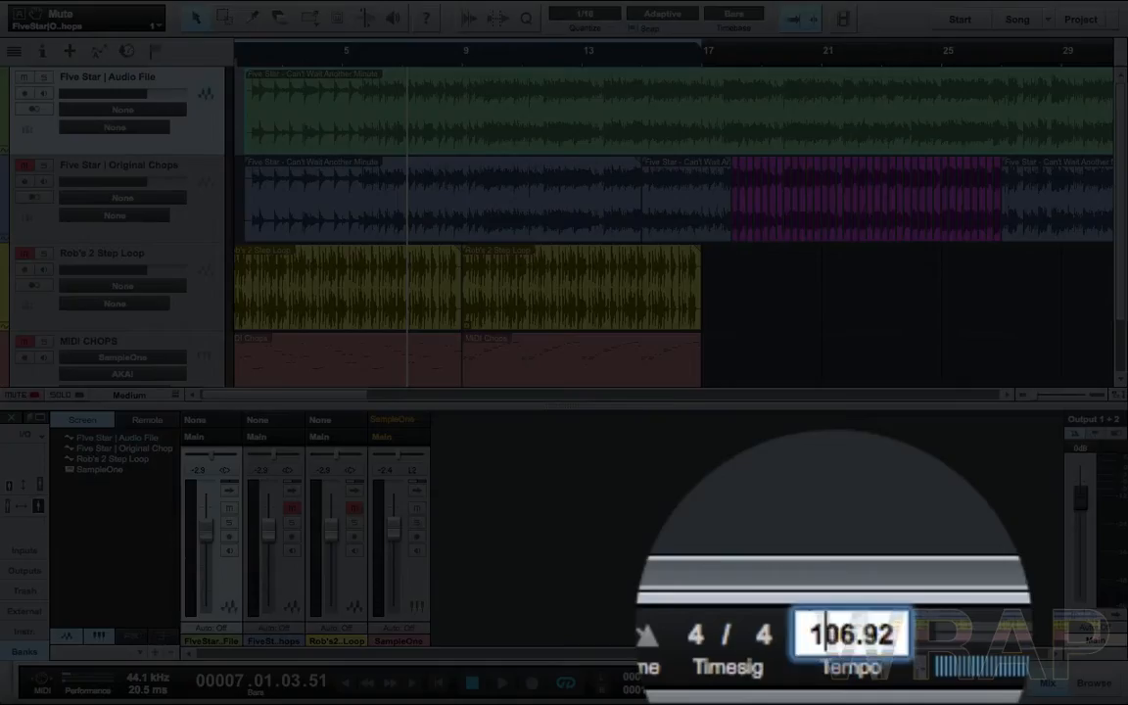
key(BackSpace)
key(BackSpace)
text(27)
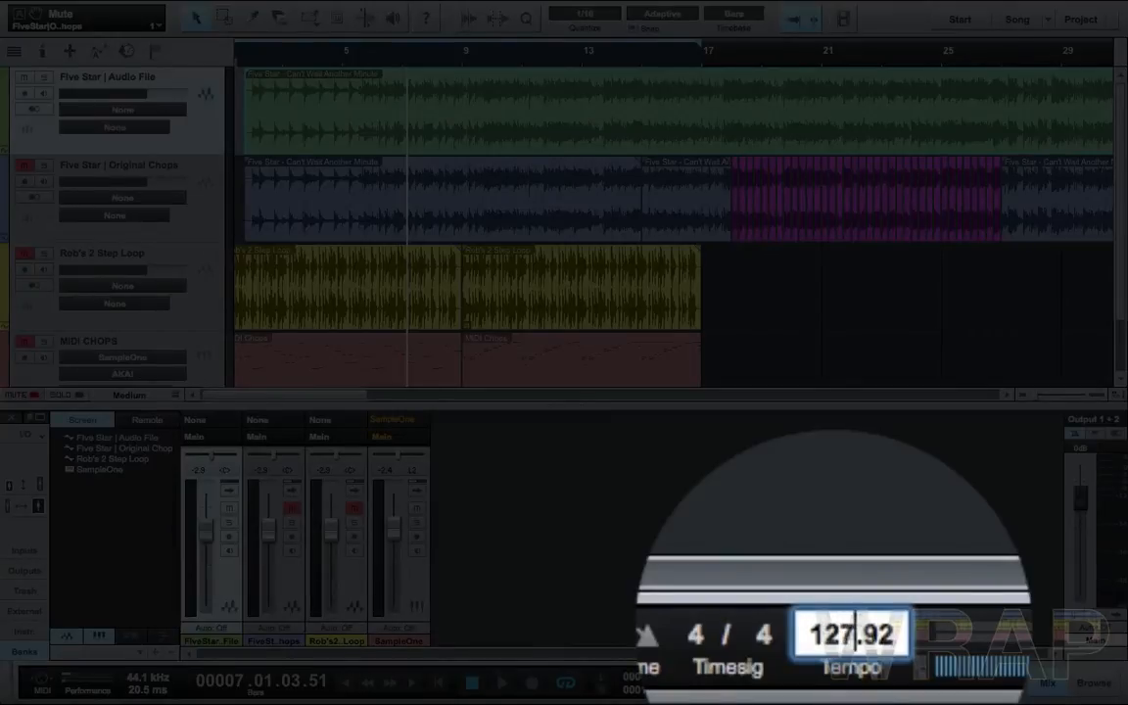
key(Return)
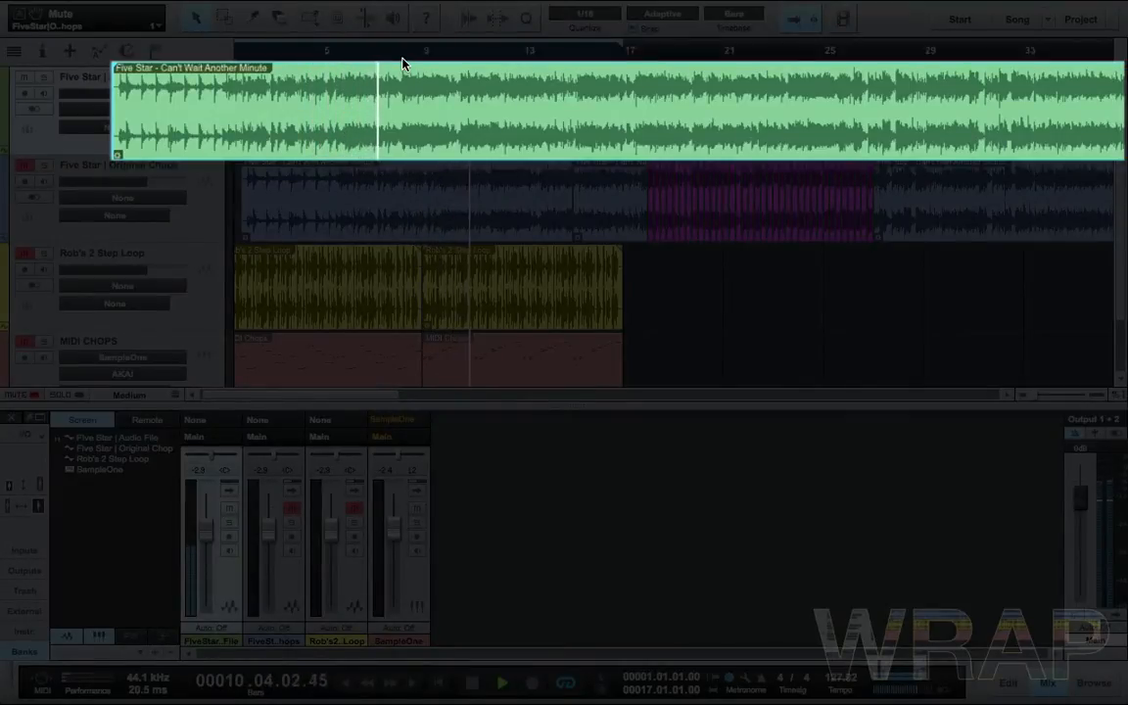
Step: Audition the Five Star audio file from bar 11 and from bar 10, and stop playback
key(space)
key(e)
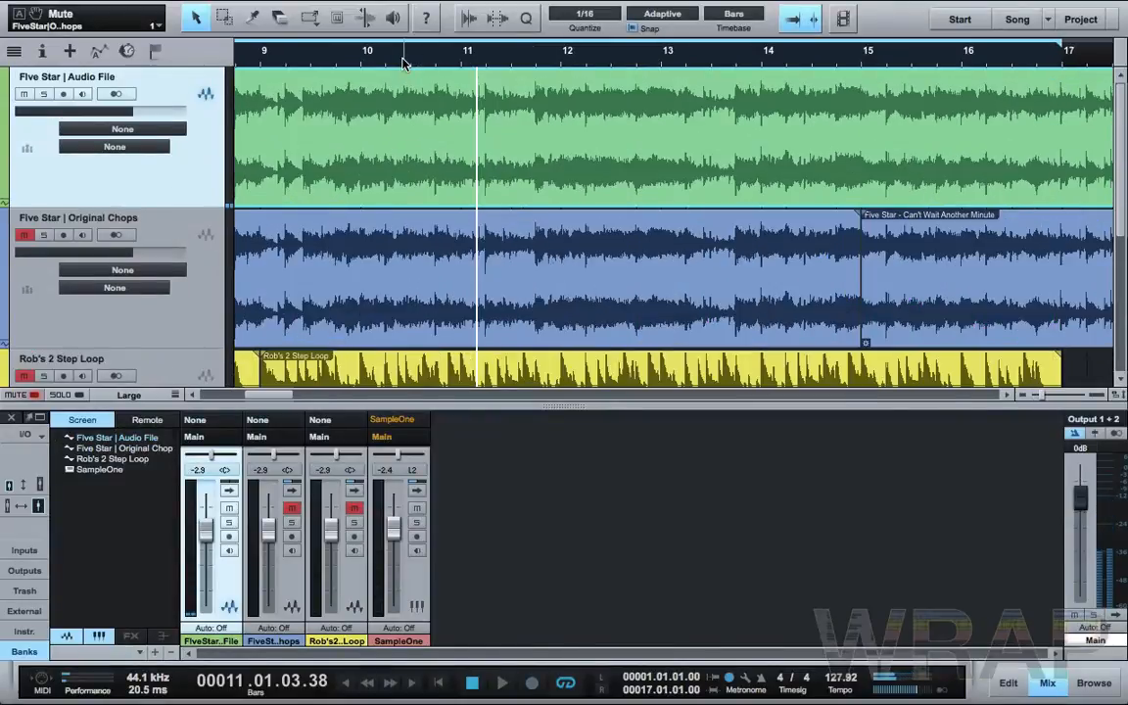
click(466, 57)
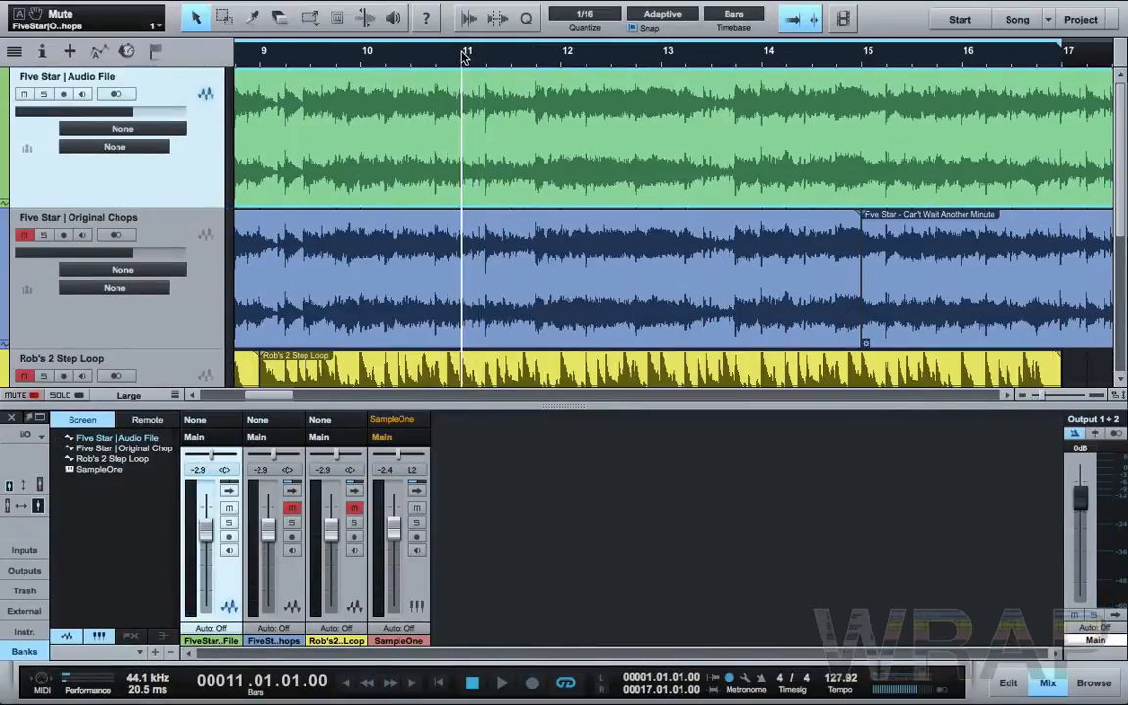
key(space)
click(358, 57)
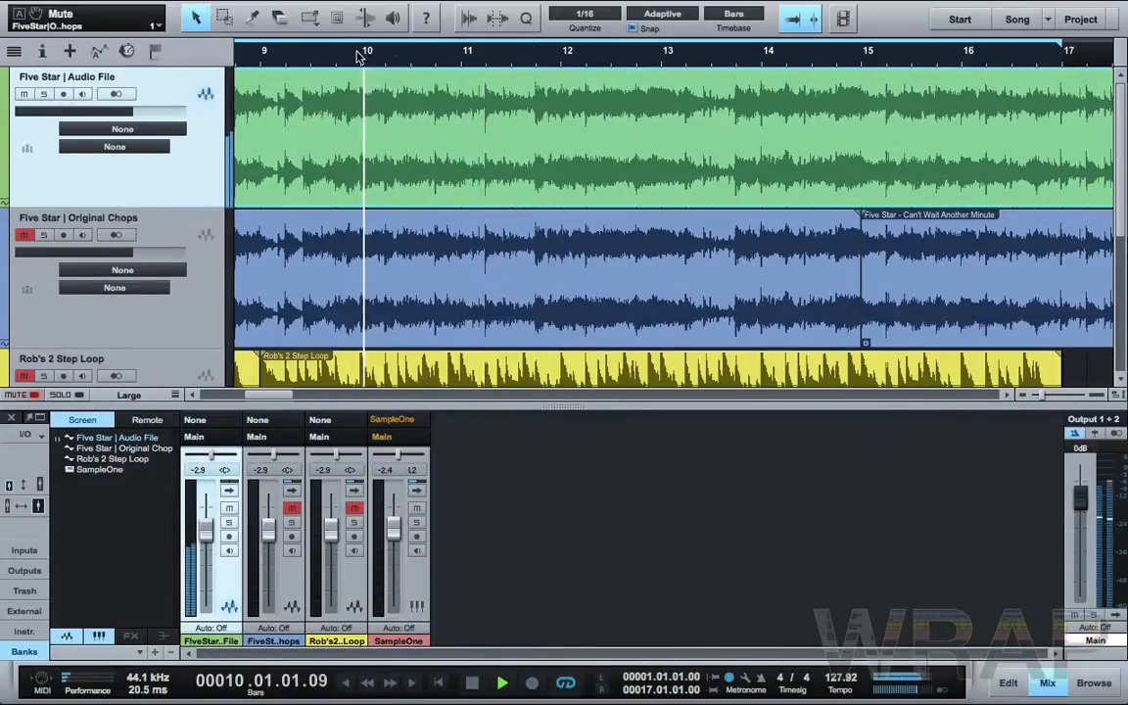
drag(359, 63, 367, 71)
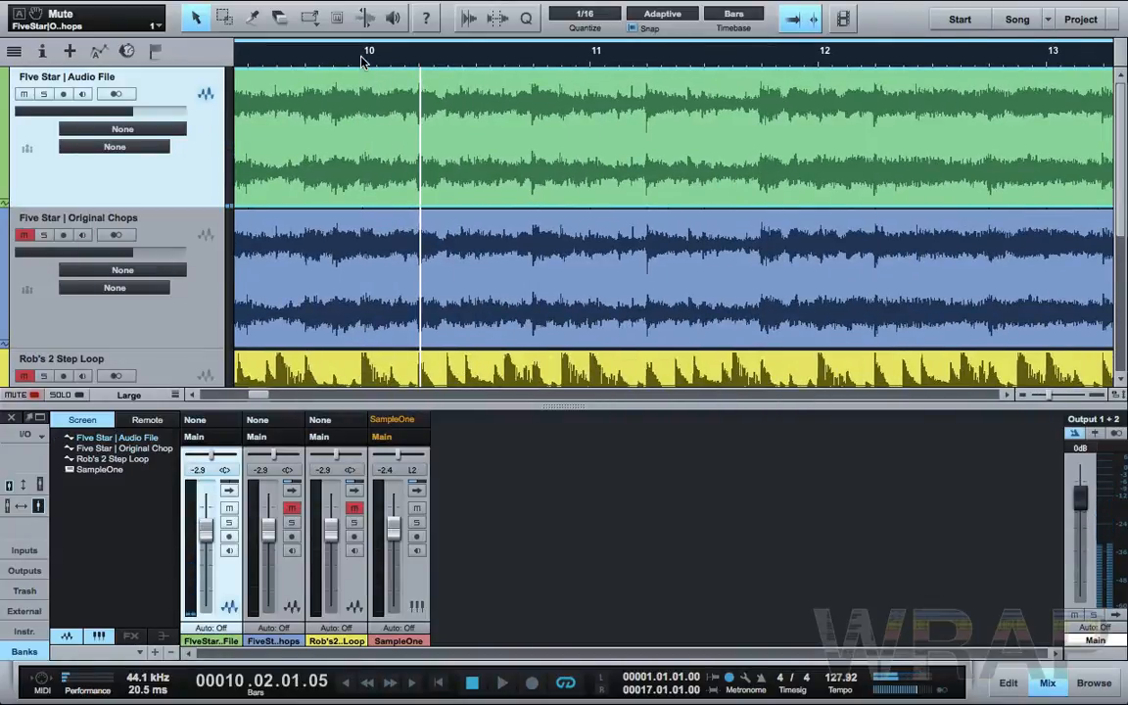
click(361, 57)
key(space)
key(space)
Step: Set the loop range from bar 10 to bar 14 and play through that section of the audio file
drag(371, 41, 744, 28)
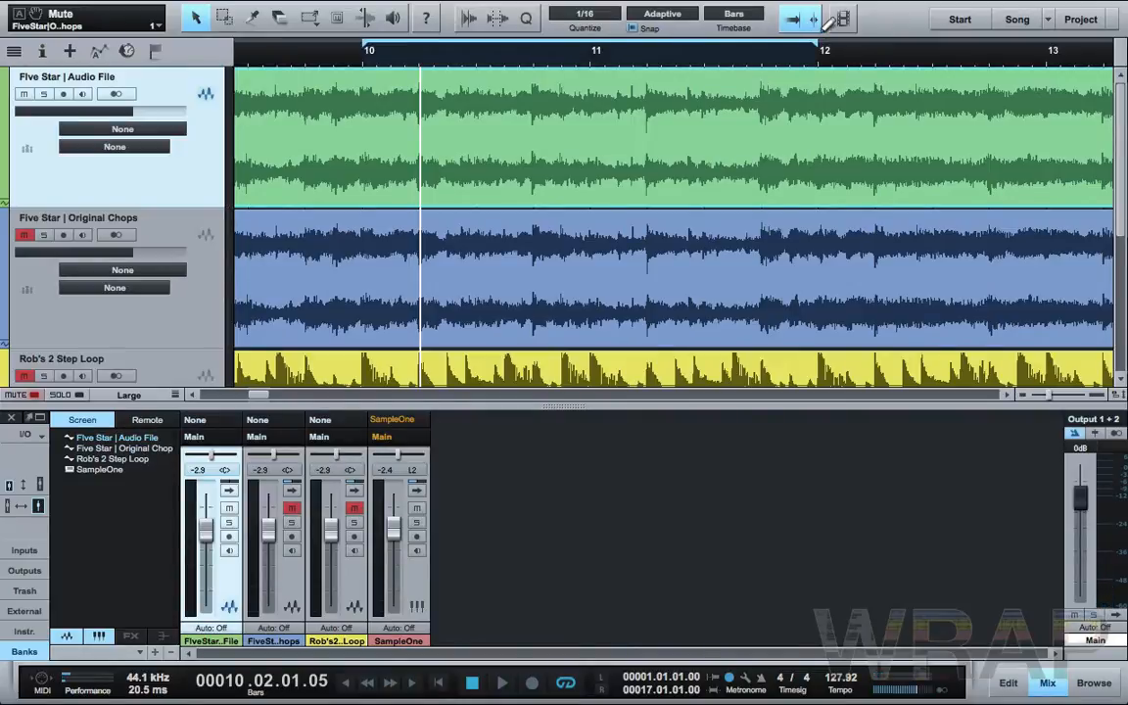
drag(832, 27, 1043, 29)
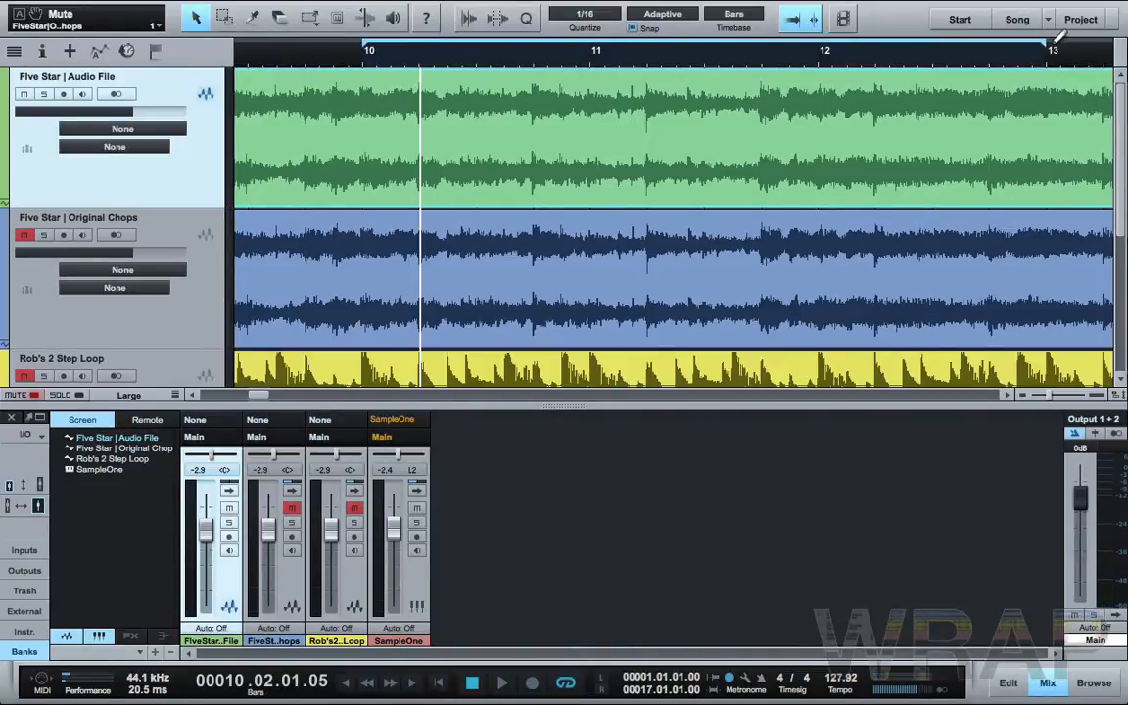
key(space)
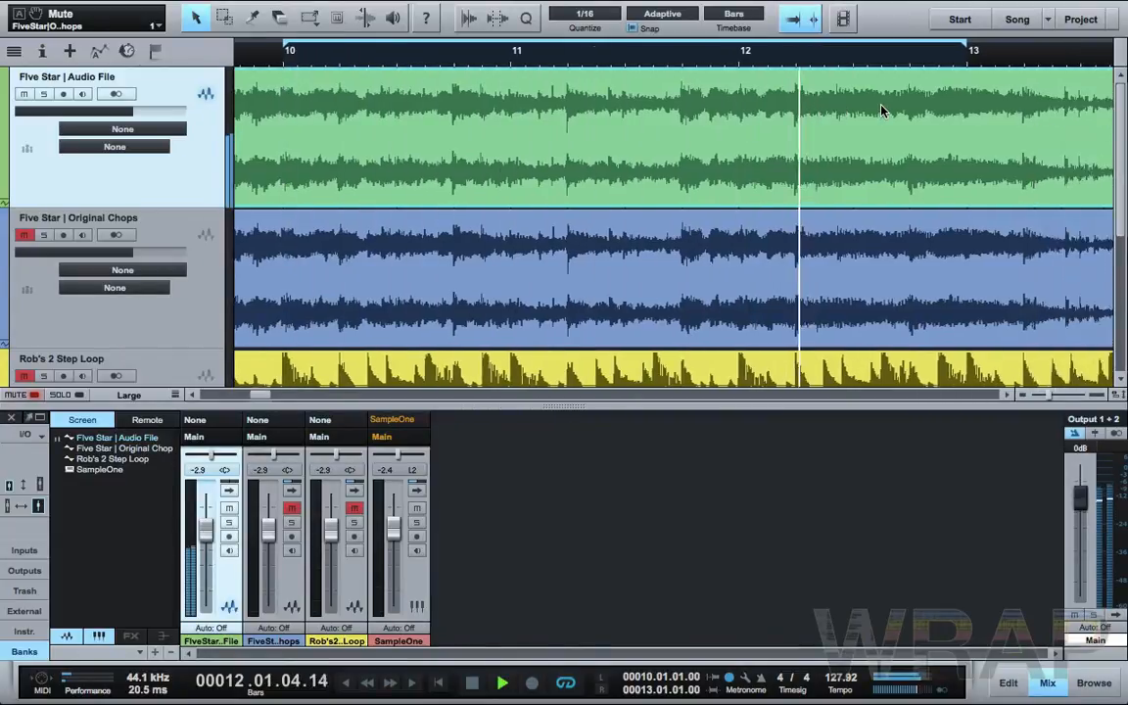
drag(640, 50, 671, 53)
drag(745, 45, 895, 58)
key(space)
scroll(596, 107, left, 4)
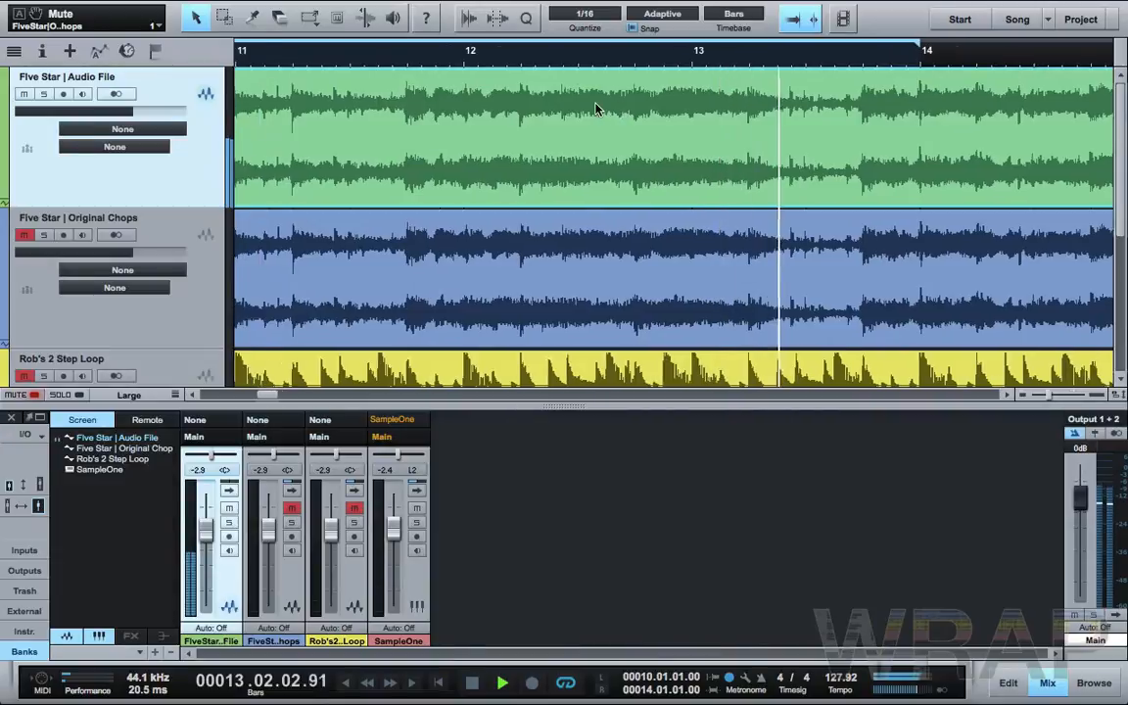
key(space)
Step: Split the Five Star audio file event at bar 10 and at bar 14
scroll(596, 107, left, 8)
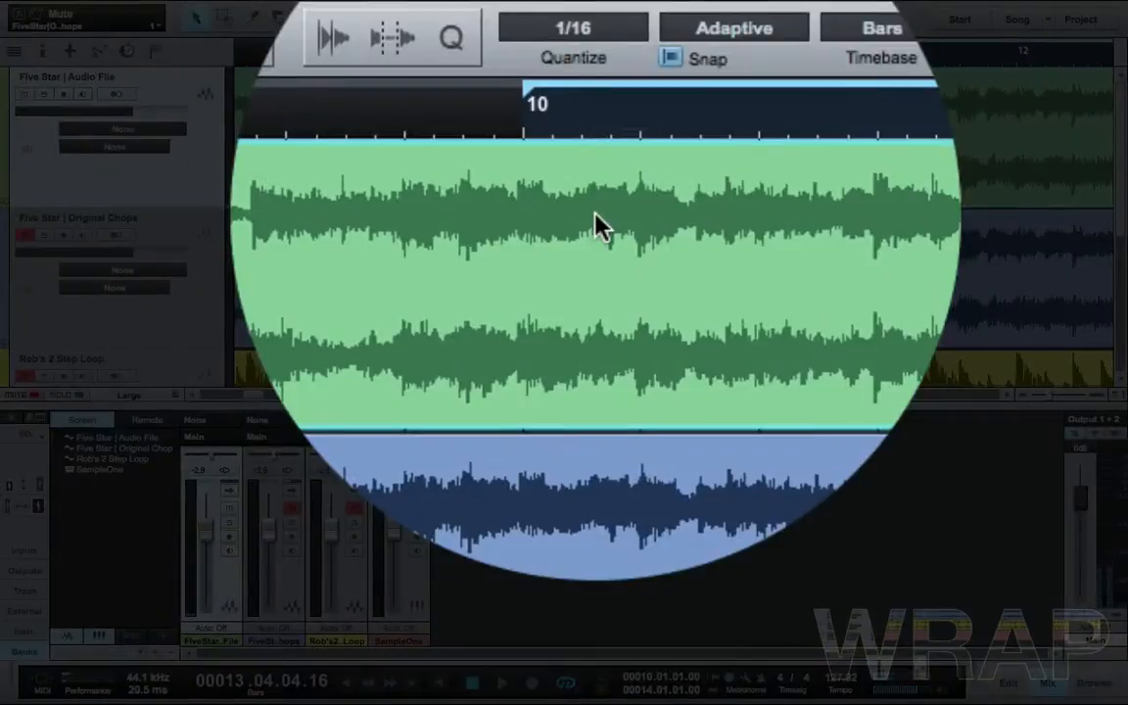
key(3)
click(566, 101)
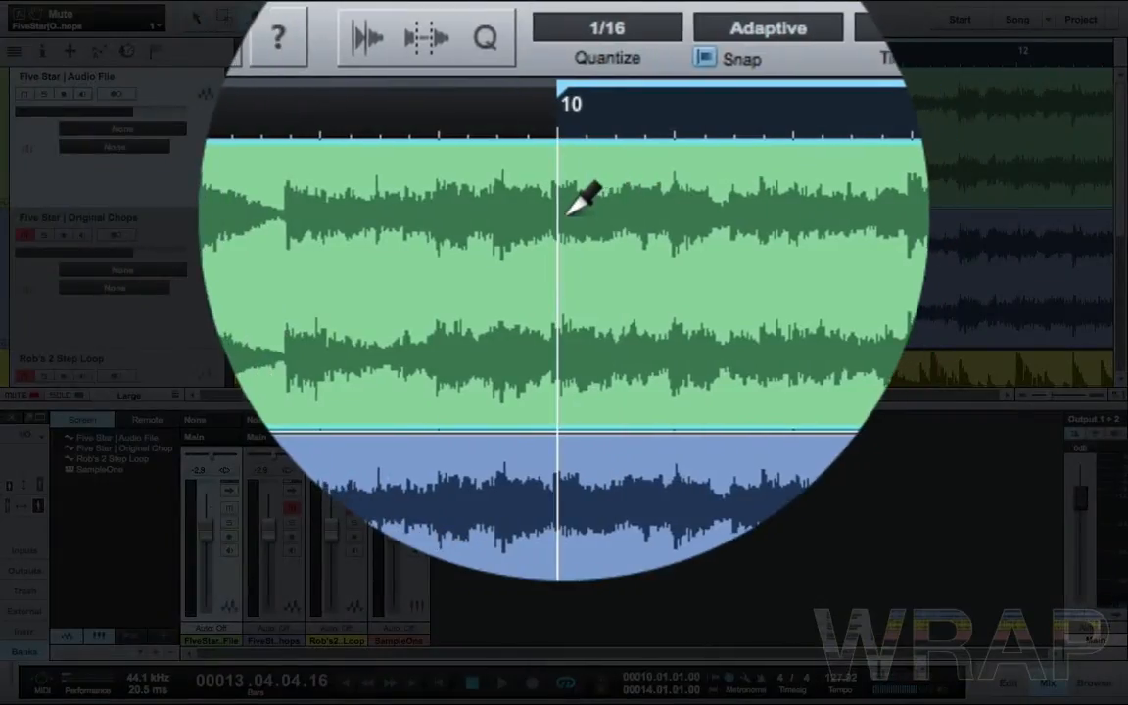
scroll(568, 207, right, 15)
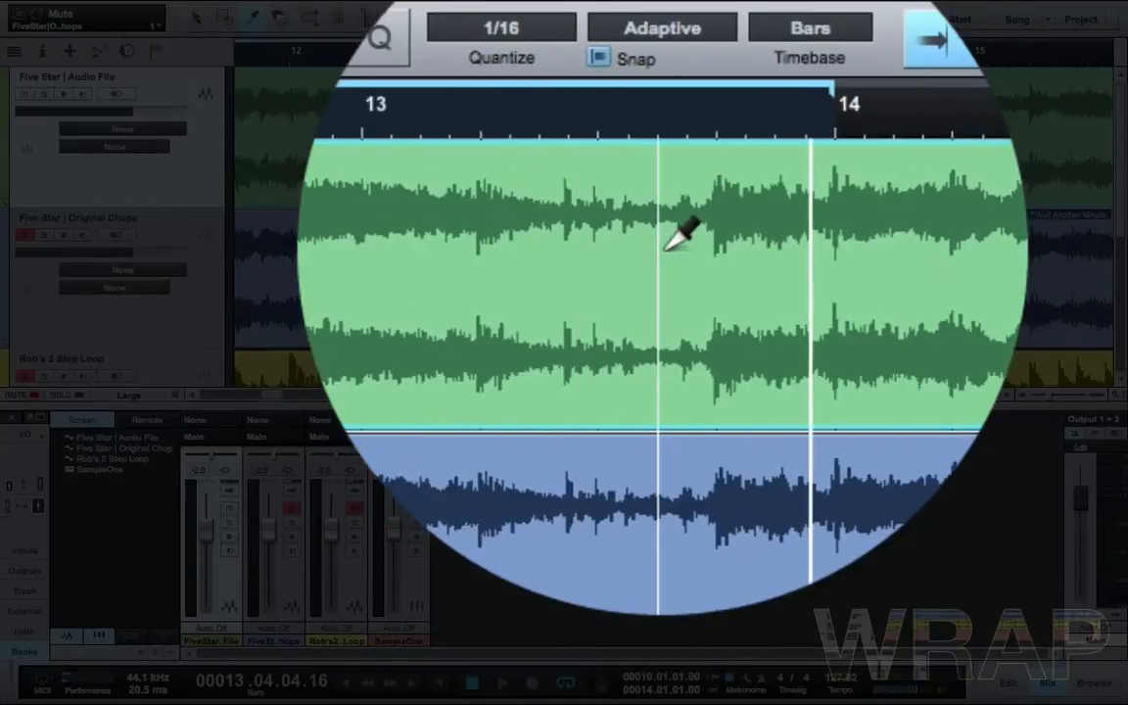
click(747, 116)
scroll(750, 116, left, 8)
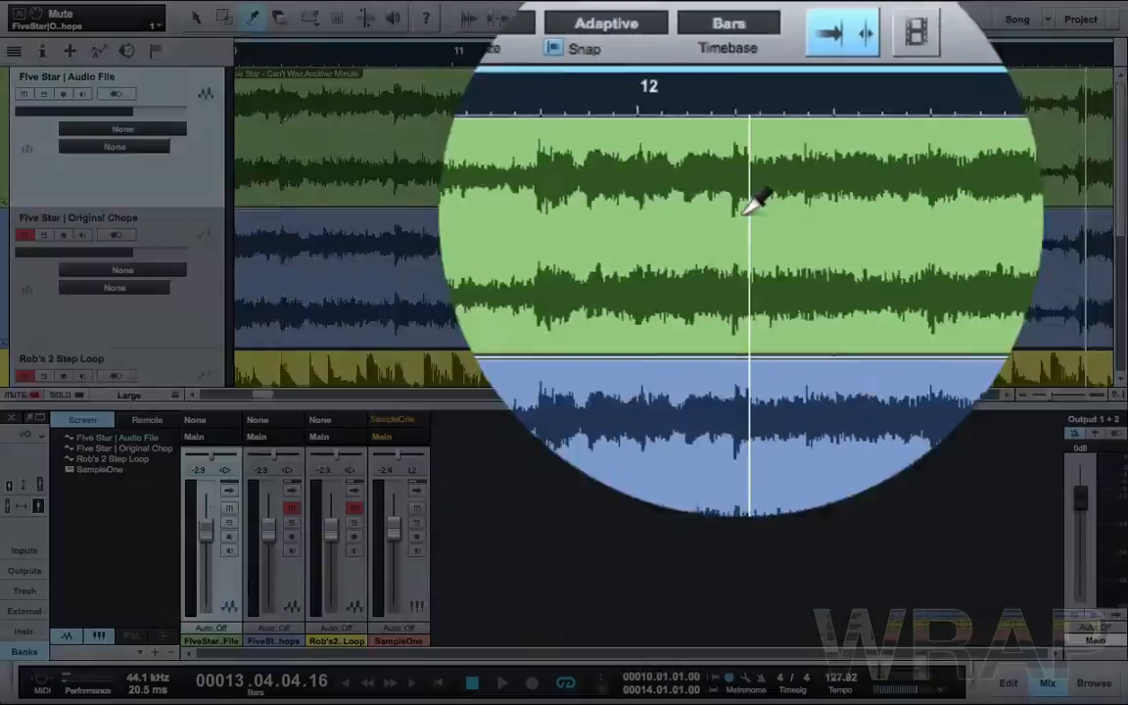
Step: Set the quantize value to 1/4 and split the event between bars 10 and 14 at the grid
key(1)
click(674, 137)
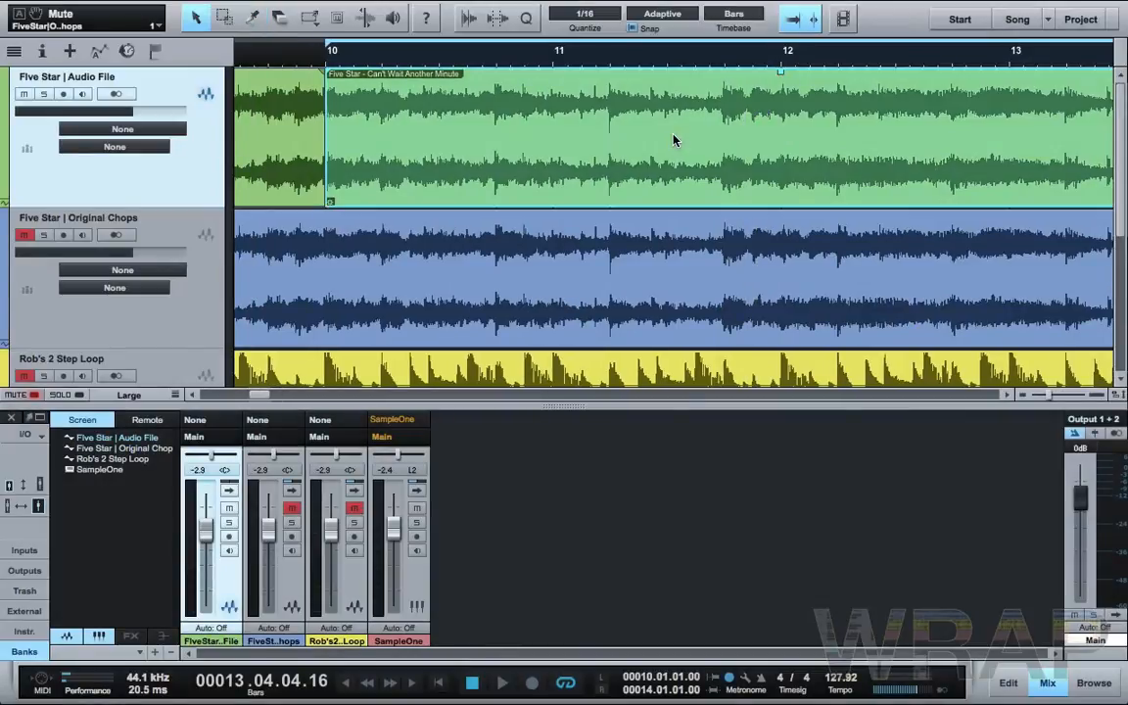
scroll(674, 135, left, 3)
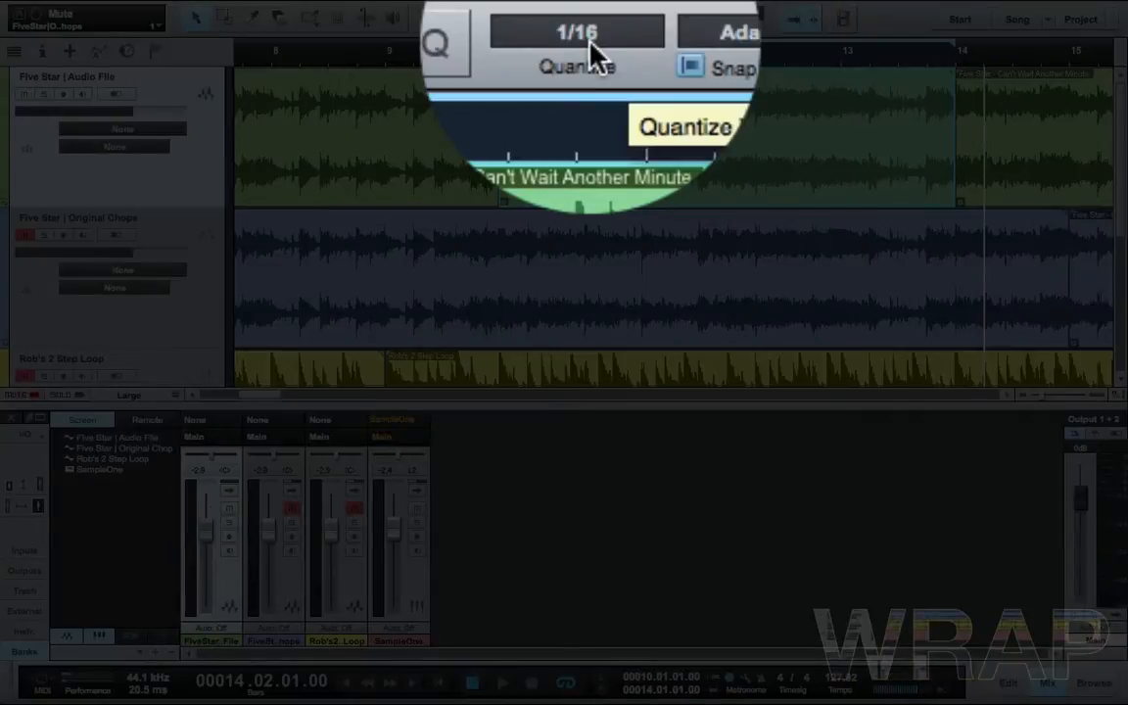
click(591, 46)
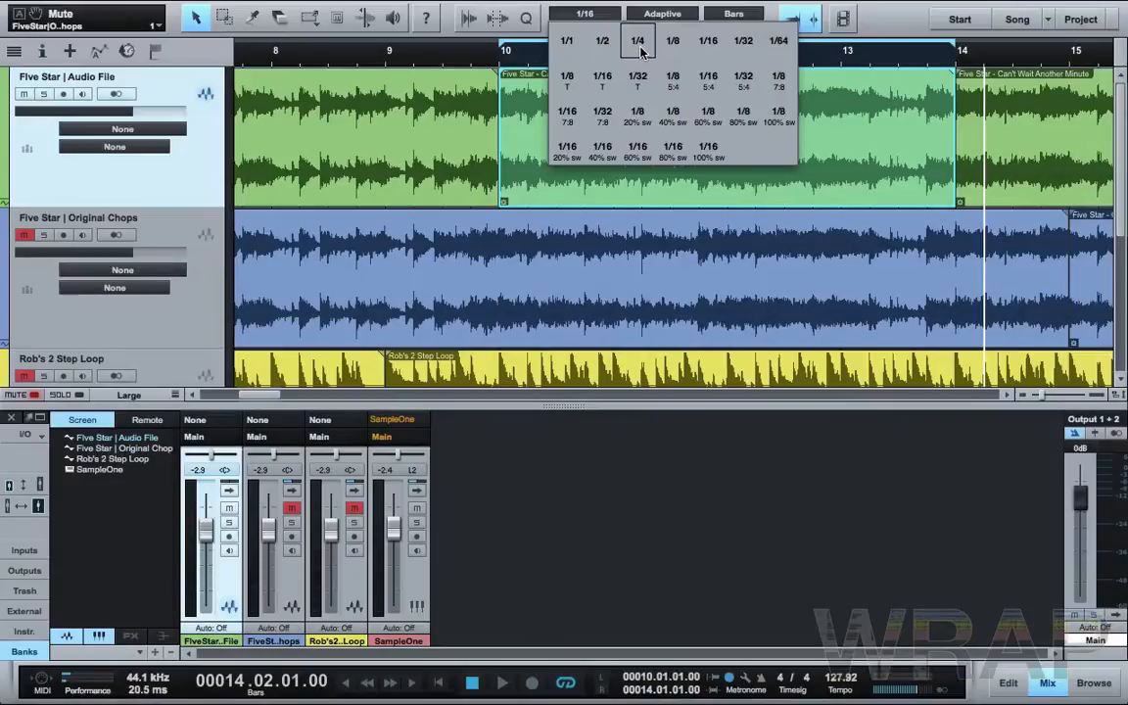
click(641, 49)
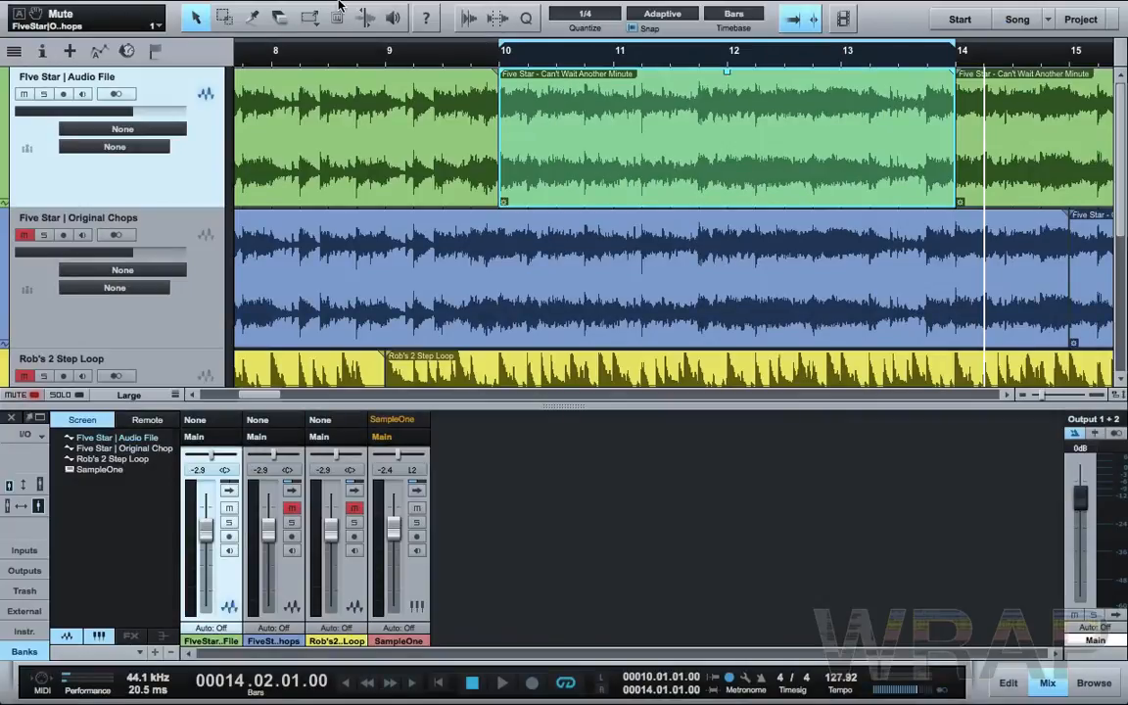
click(324, 9)
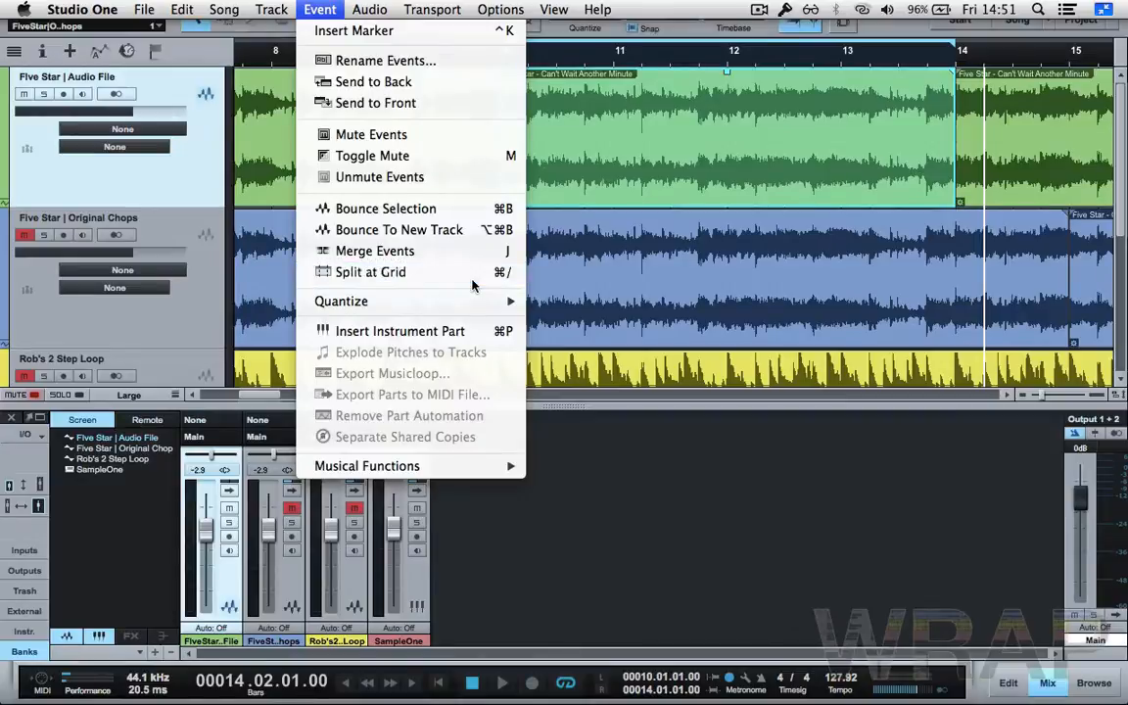
click(440, 332)
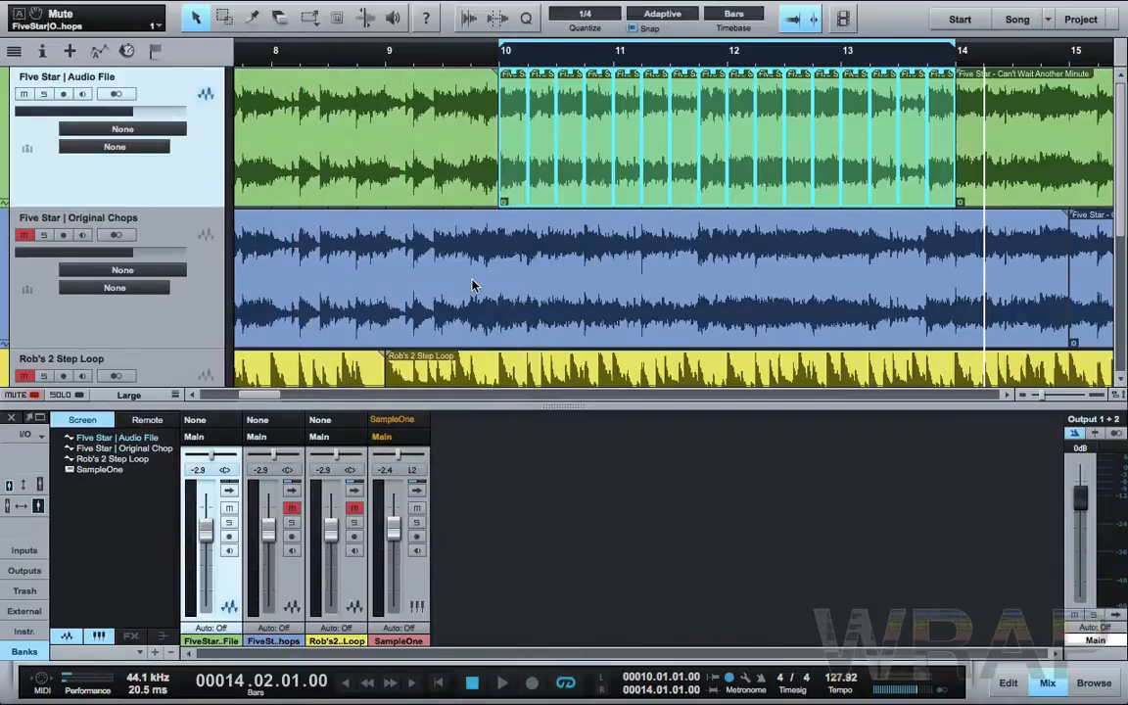
Step: Recolor the selected quarter-note slices between bars 10 and 14 orange
drag(523, 58, 455, 100)
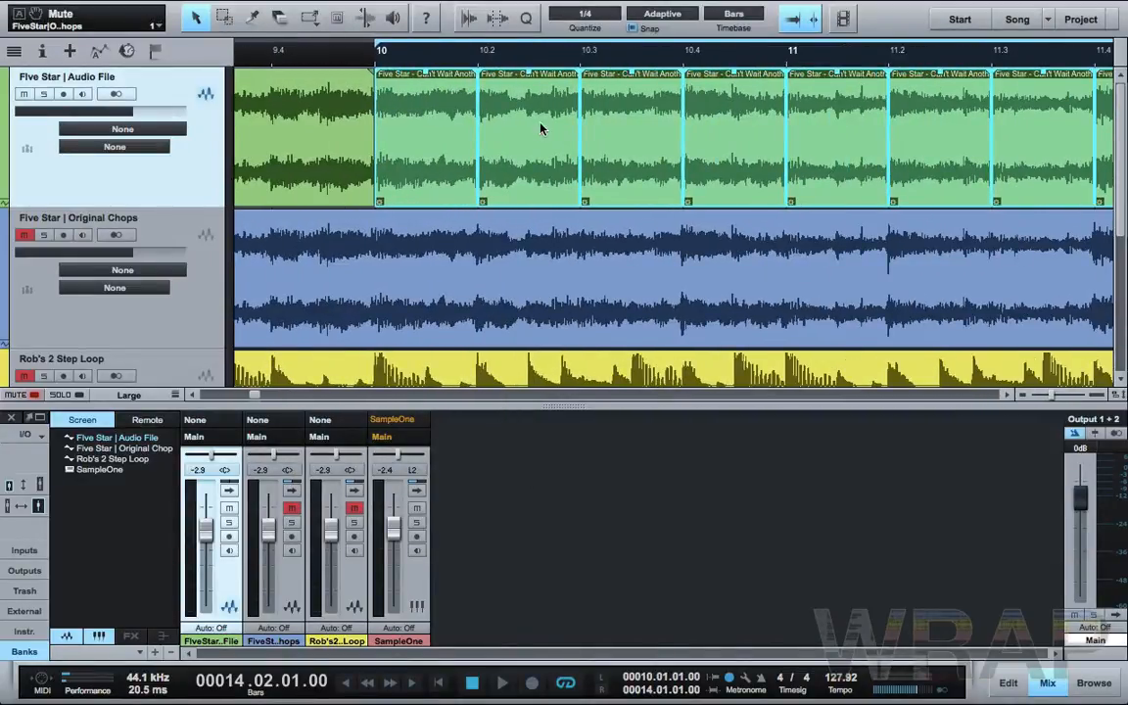
scroll(540, 128, right, 10)
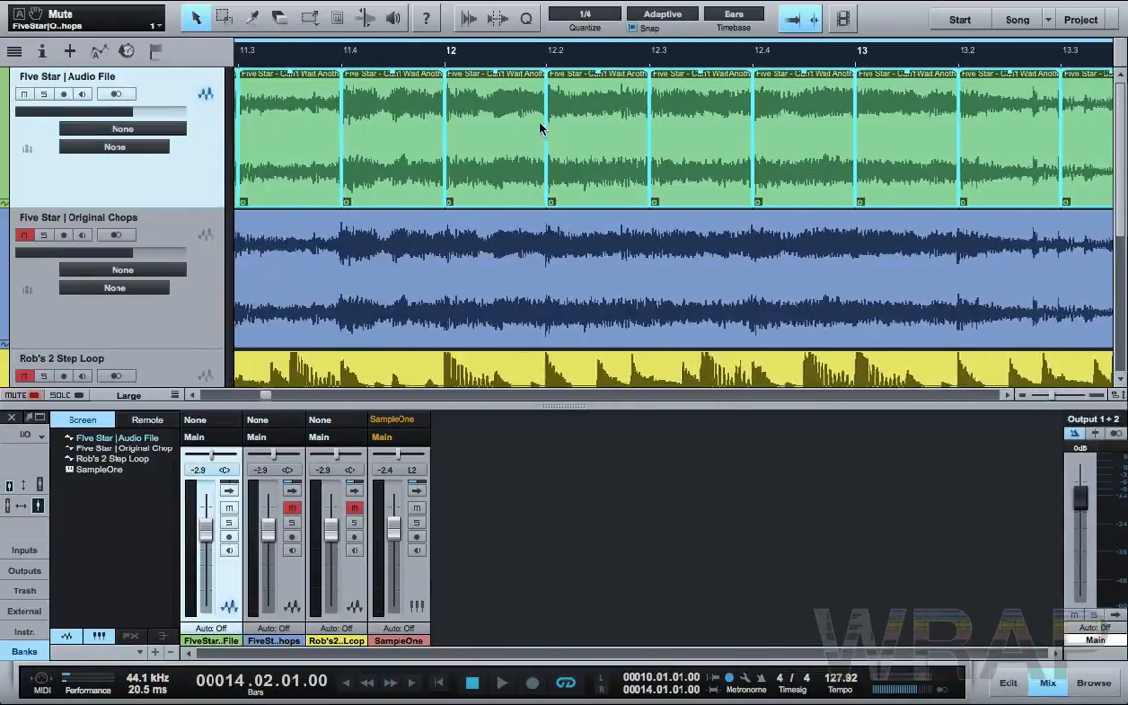
scroll(540, 128, left, 3)
scroll(541, 124, down, 5)
scroll(541, 124, down, 5)
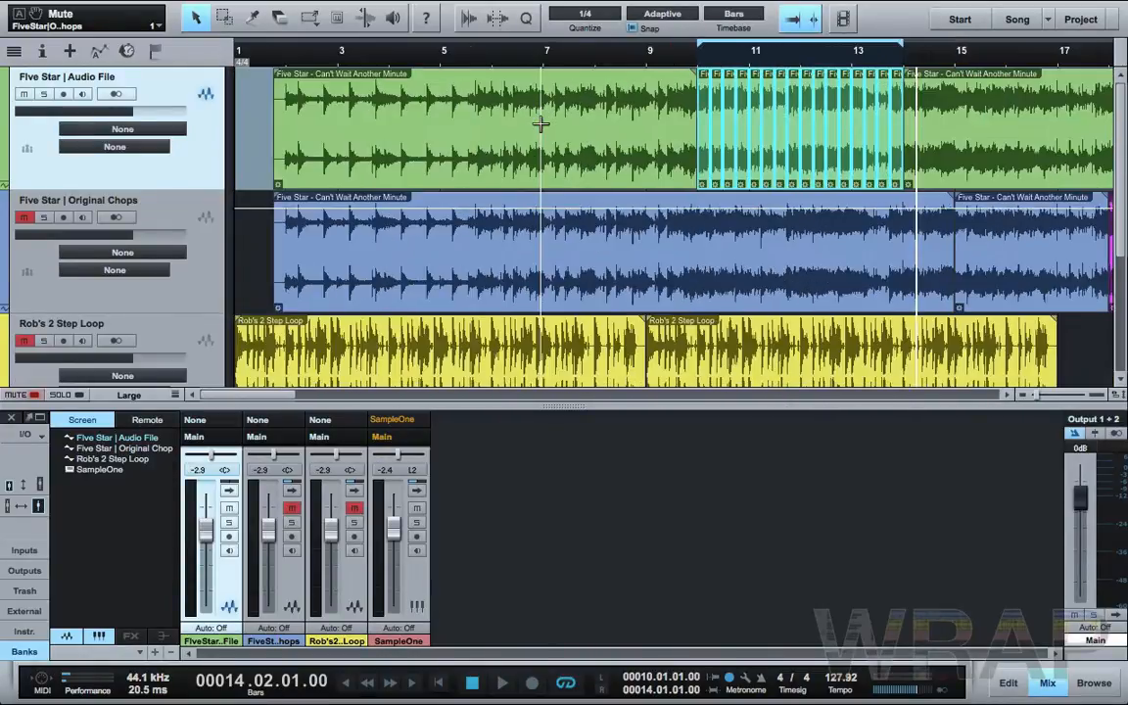
scroll(540, 124, up, 5)
scroll(541, 129, right, 2)
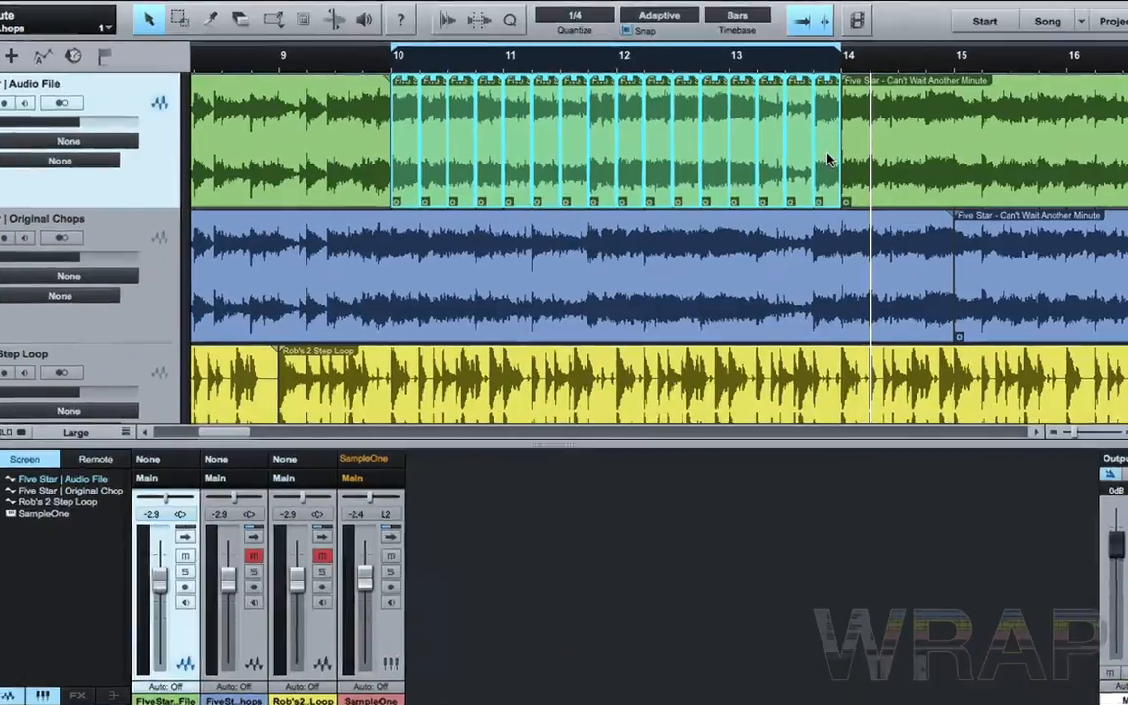
right_click(818, 147)
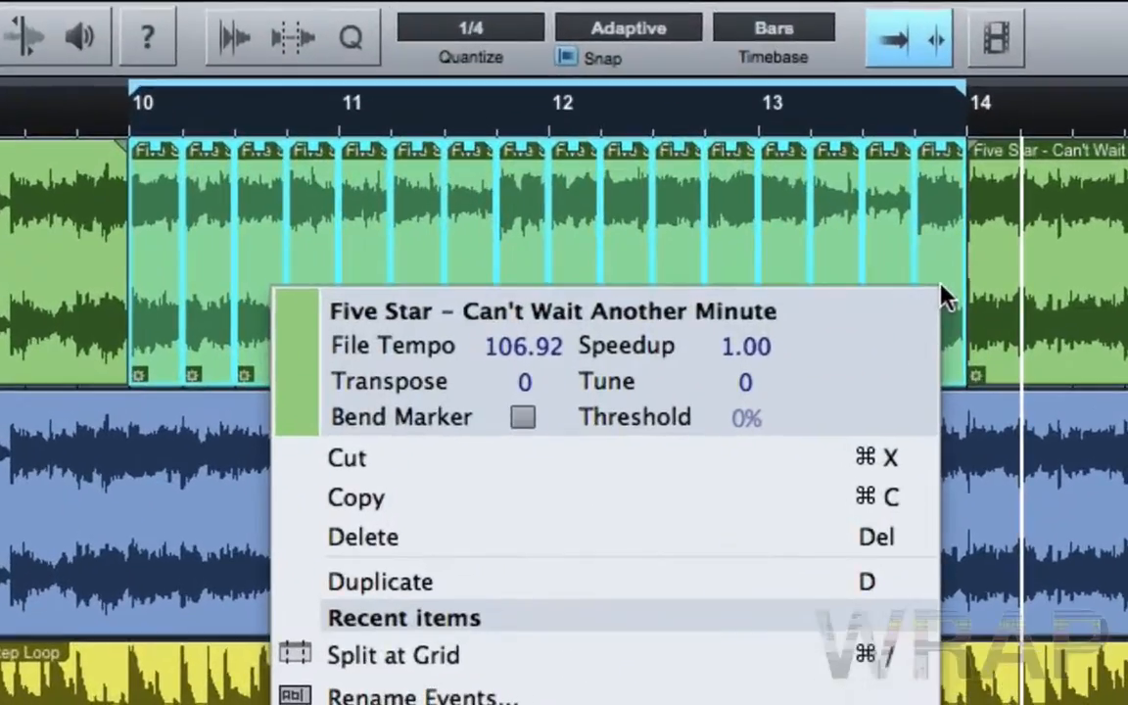
click(309, 362)
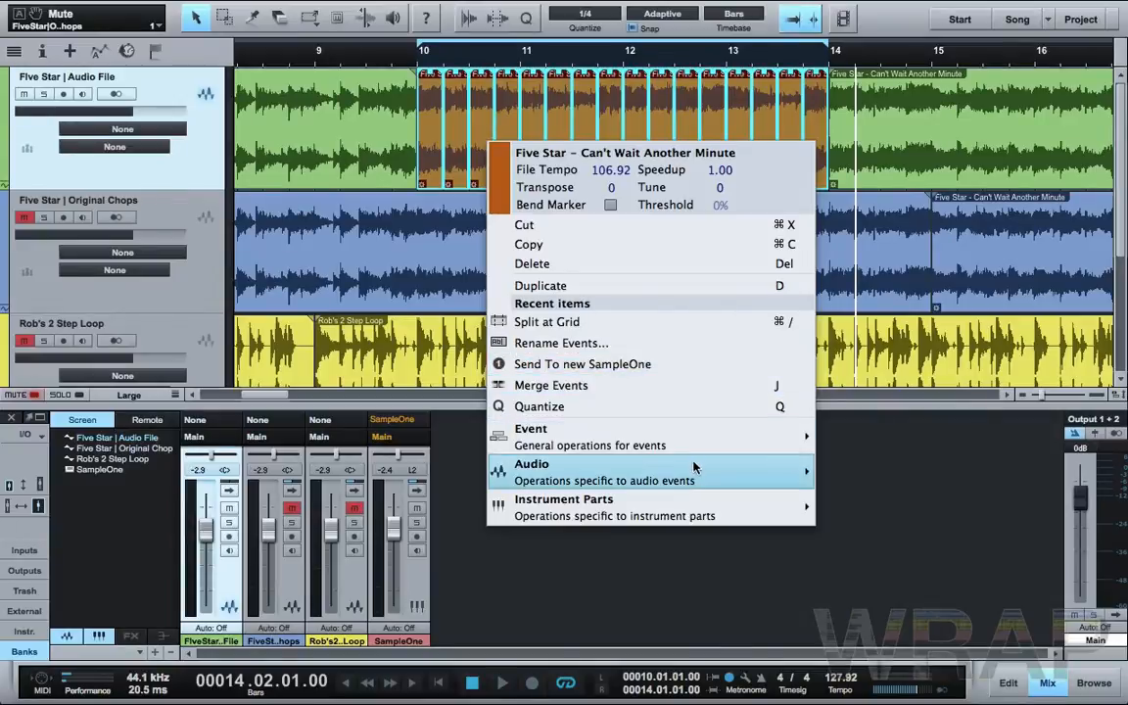
Step: Send the orange slices to a new SampleOne and audition them on its keyboard from C3 upward
mouse_move(696, 466)
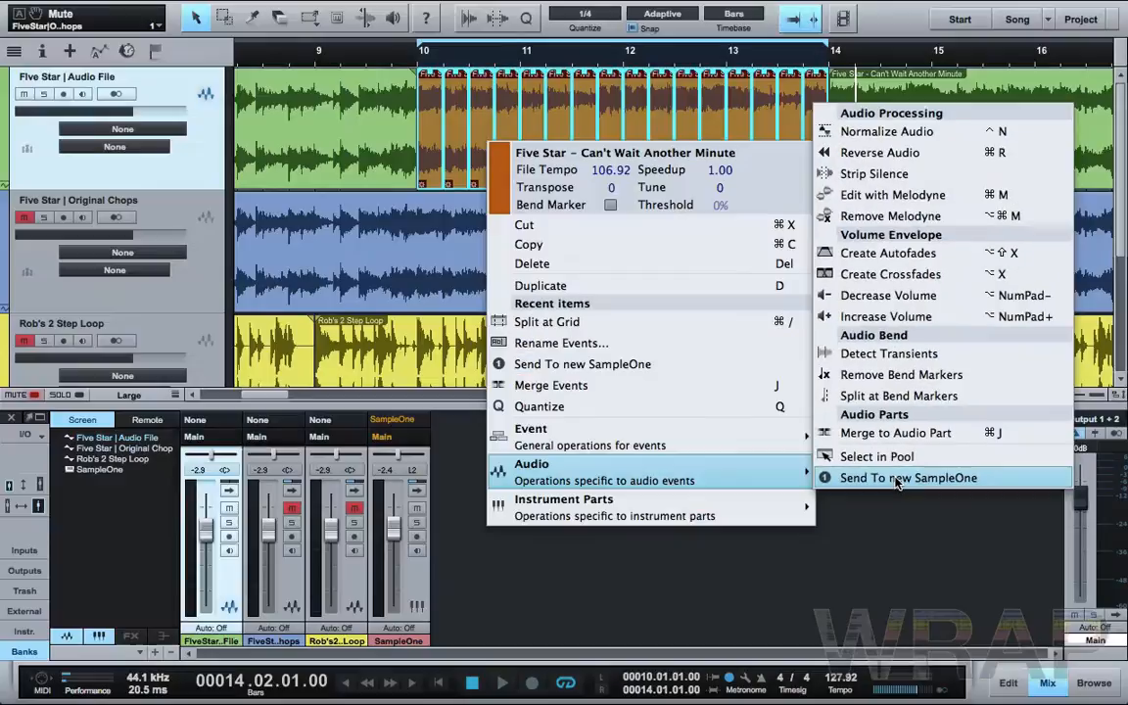
click(885, 523)
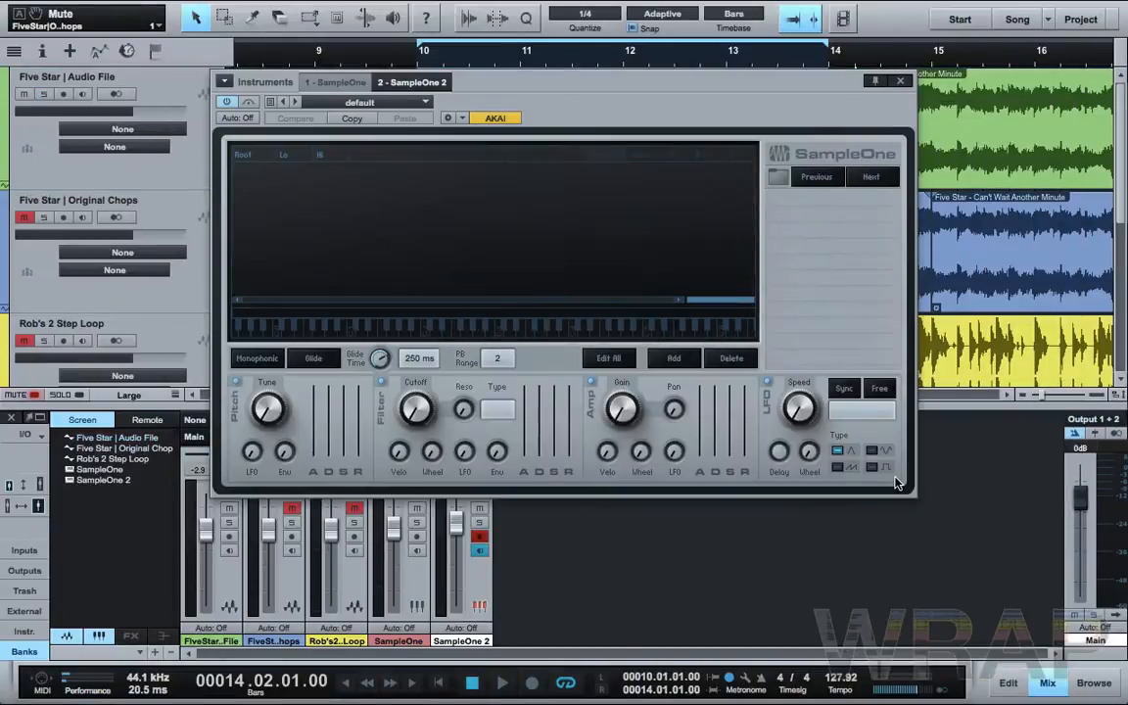
click(497, 336)
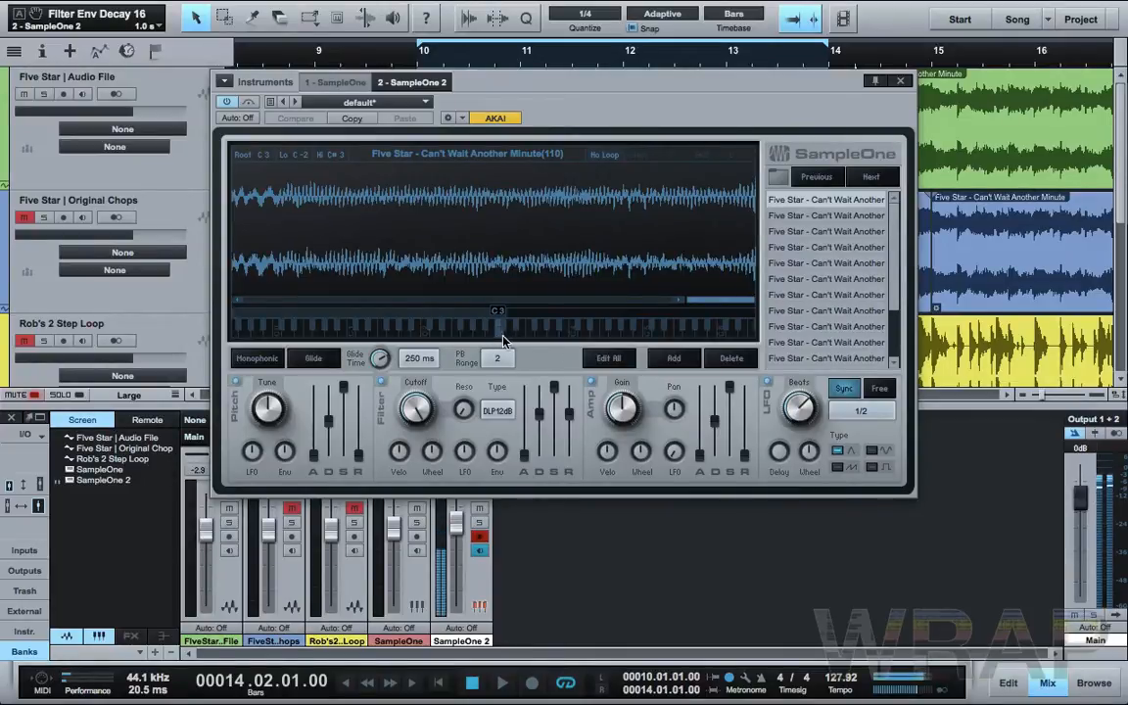
click(523, 338)
click(532, 340)
click(540, 339)
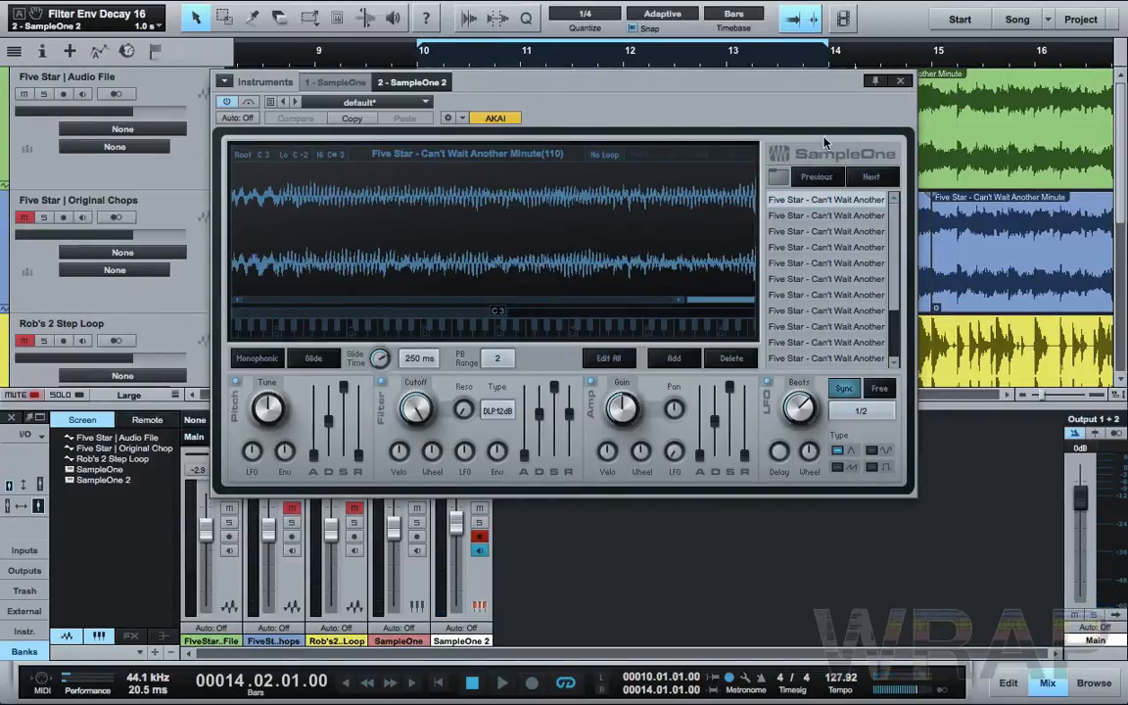
click(905, 81)
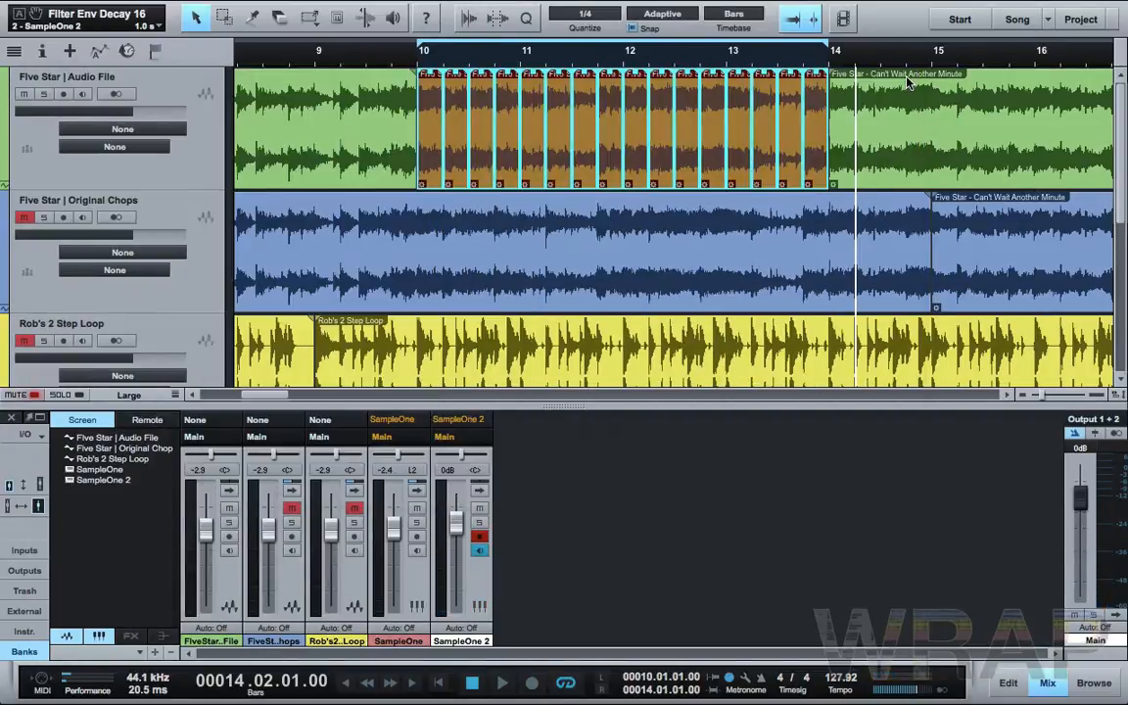
Step: Move the new SampleOne 2 instrument track directly below the Five Star audio file track
key(z)
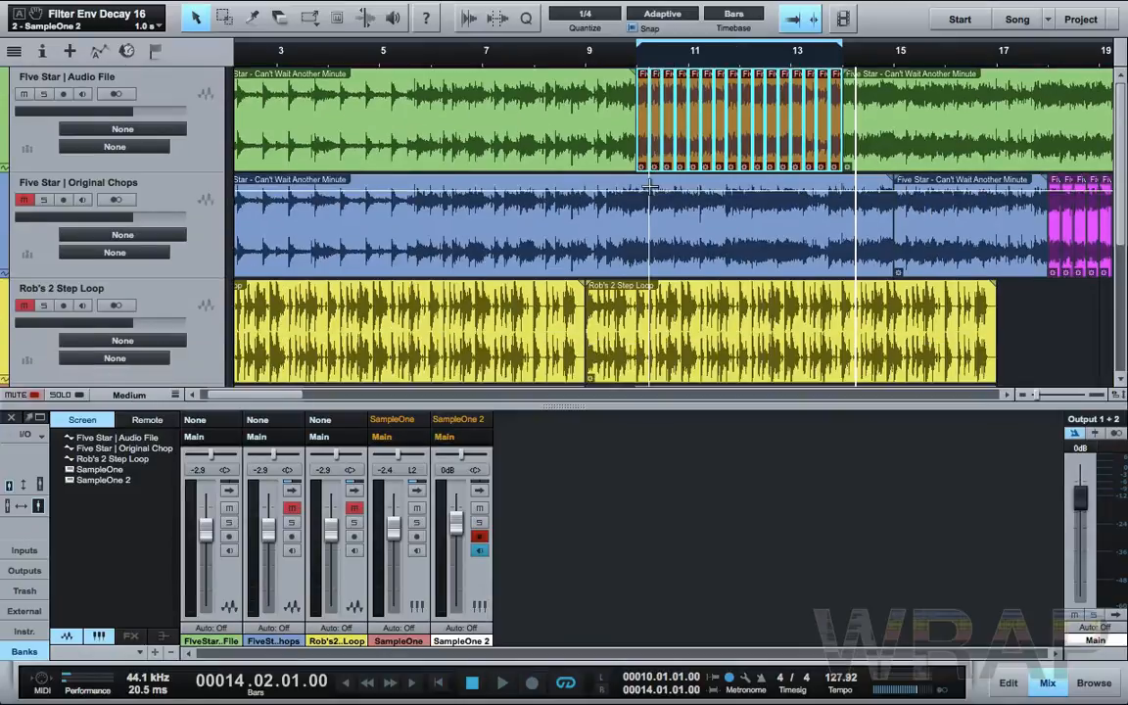
key(e)
key(e)
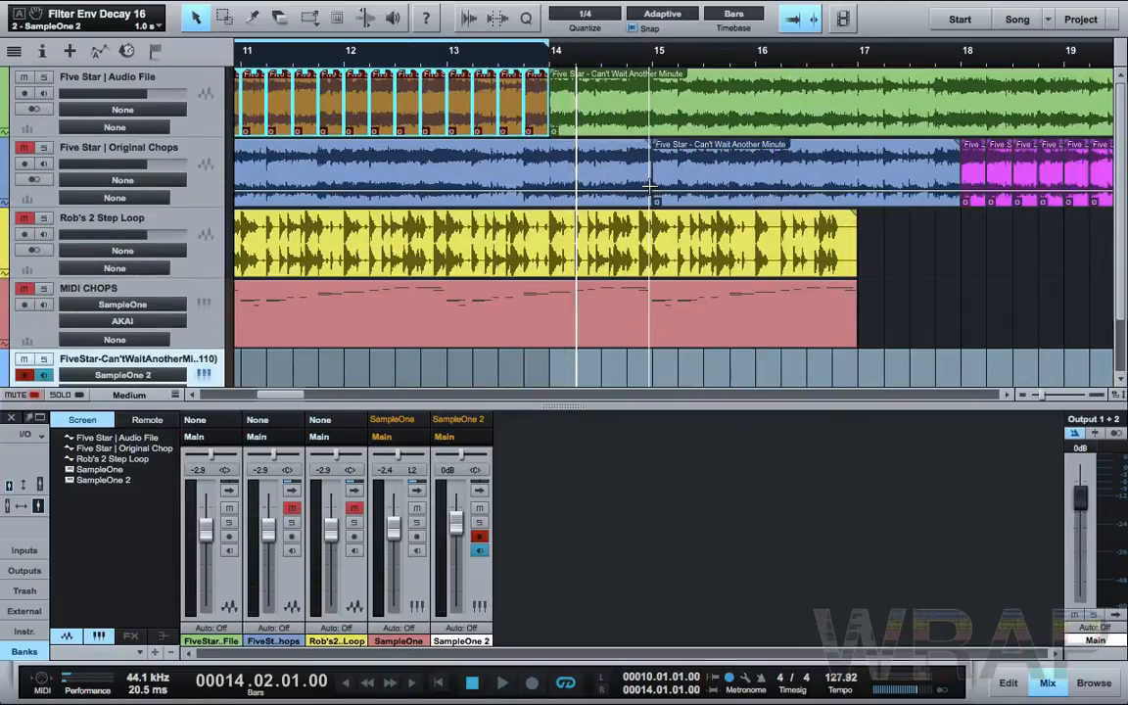
drag(220, 365, 181, 140)
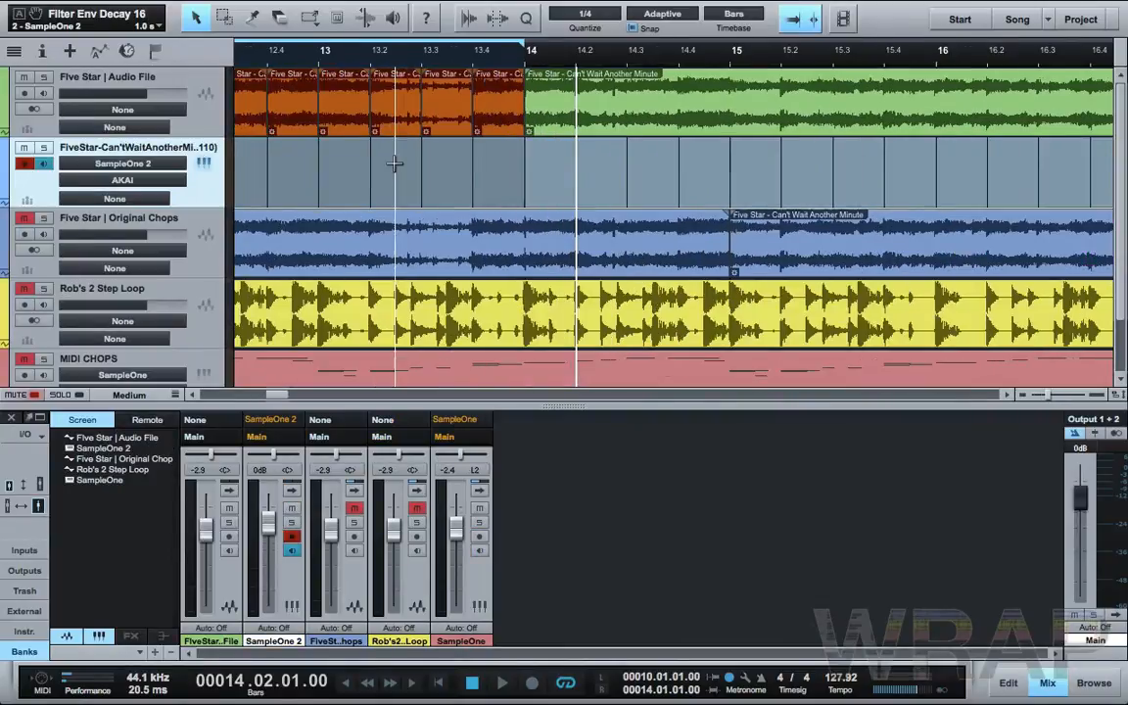
Step: Create an empty instrument part from bar 10 to bar 14 on the SampleOne 2 track and open it for note editing
key(e)
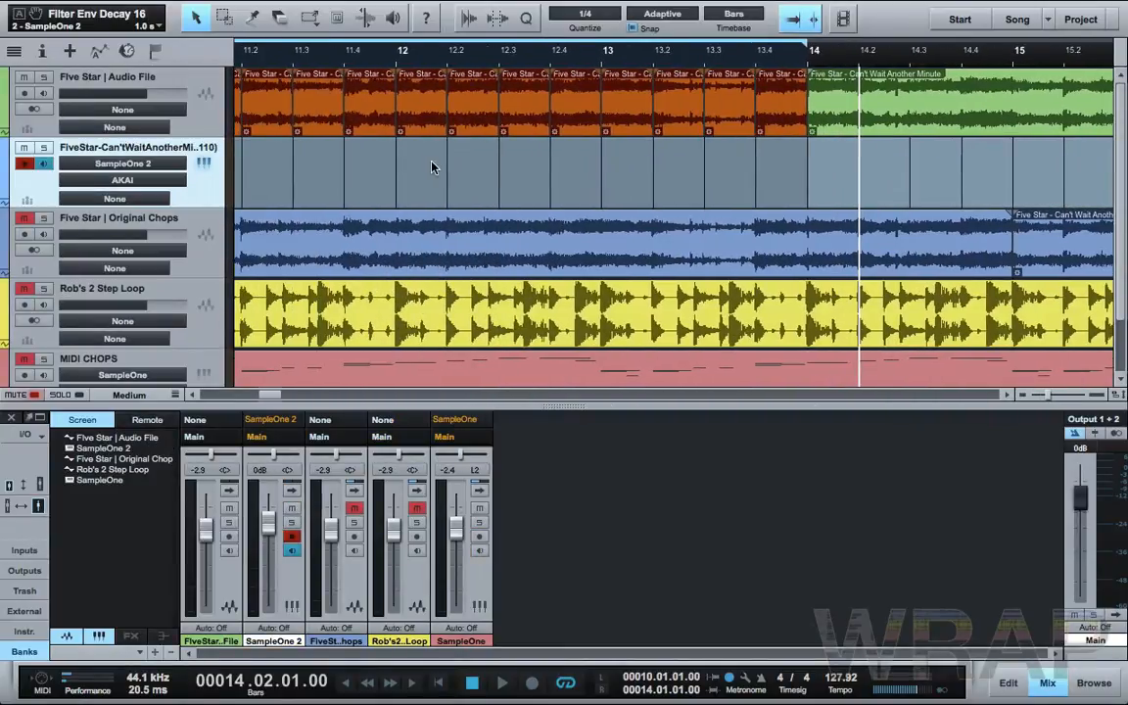
scroll(692, 171, left, 5)
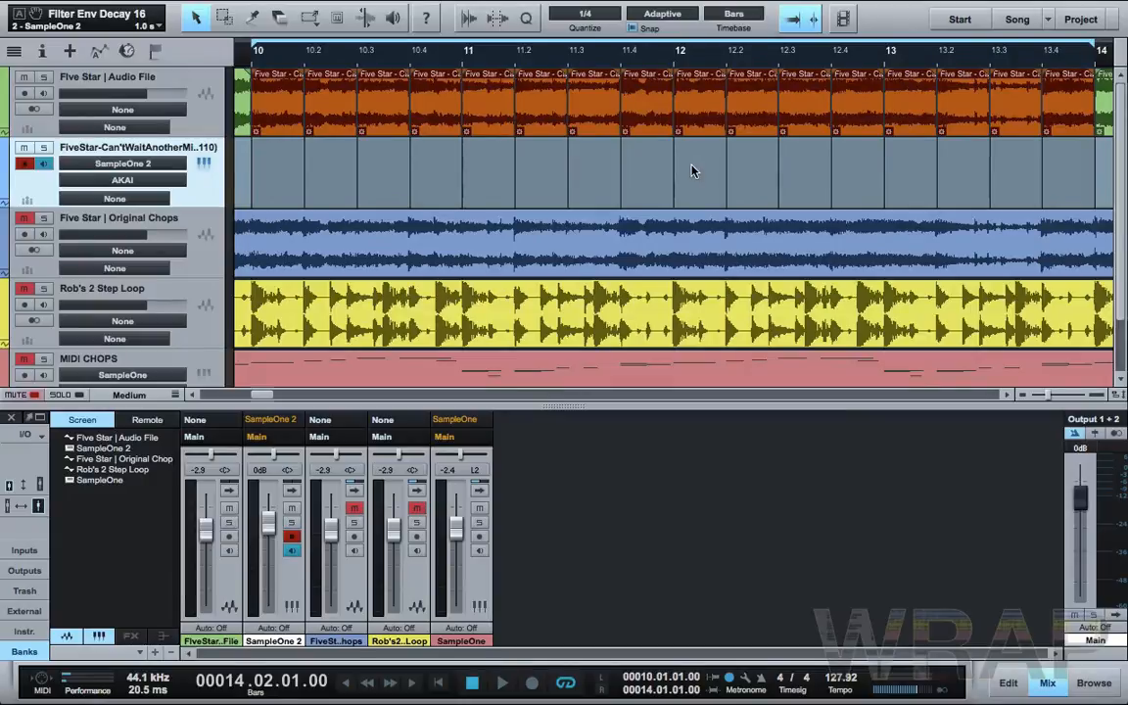
double_click(263, 180)
double_click(304, 181)
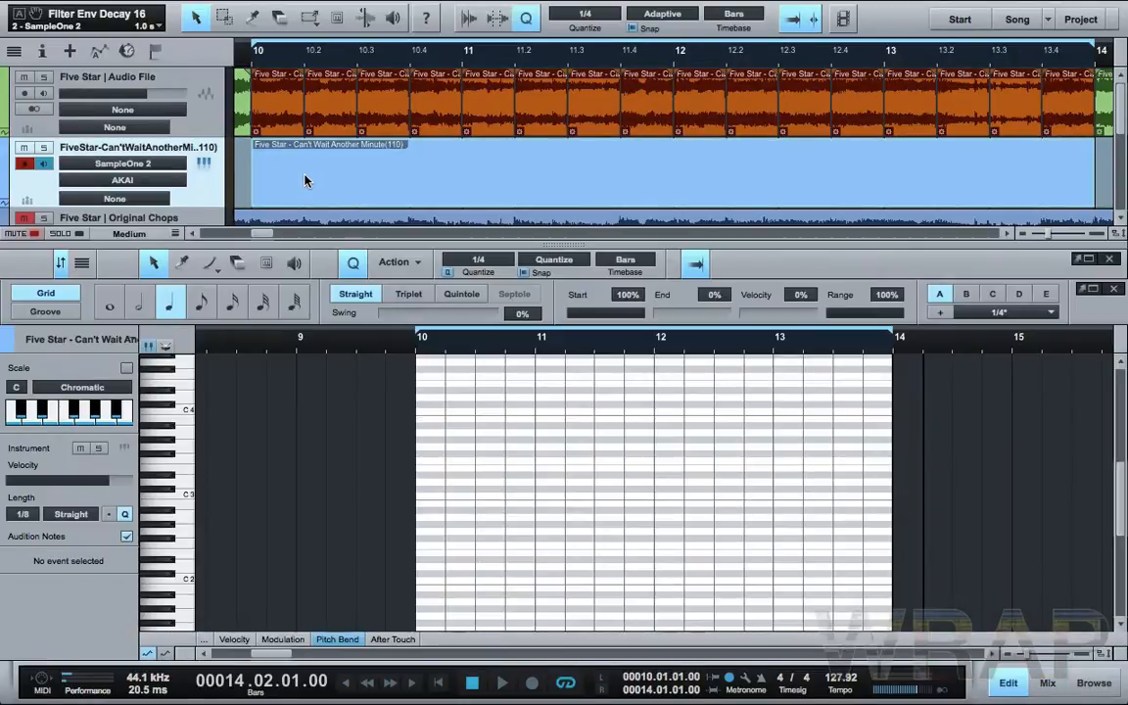
Step: Recolor the SampleOne 2 track and its part brown, and set the quantize grid to sixteenth notes
click(8, 162)
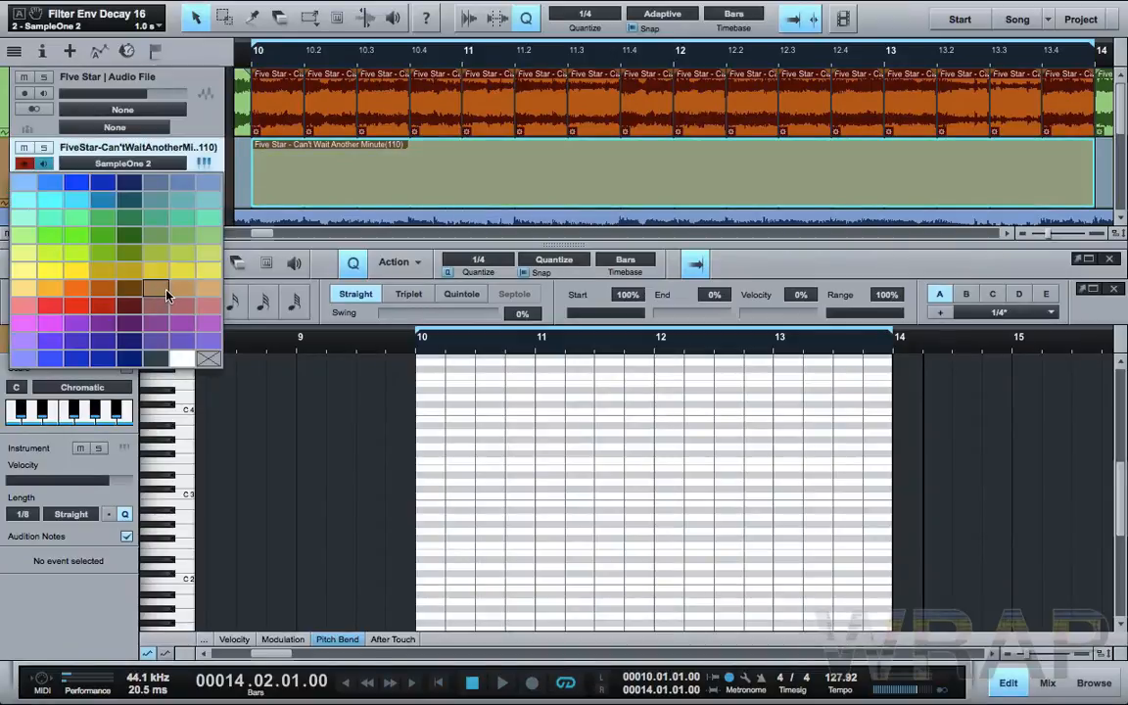
click(165, 291)
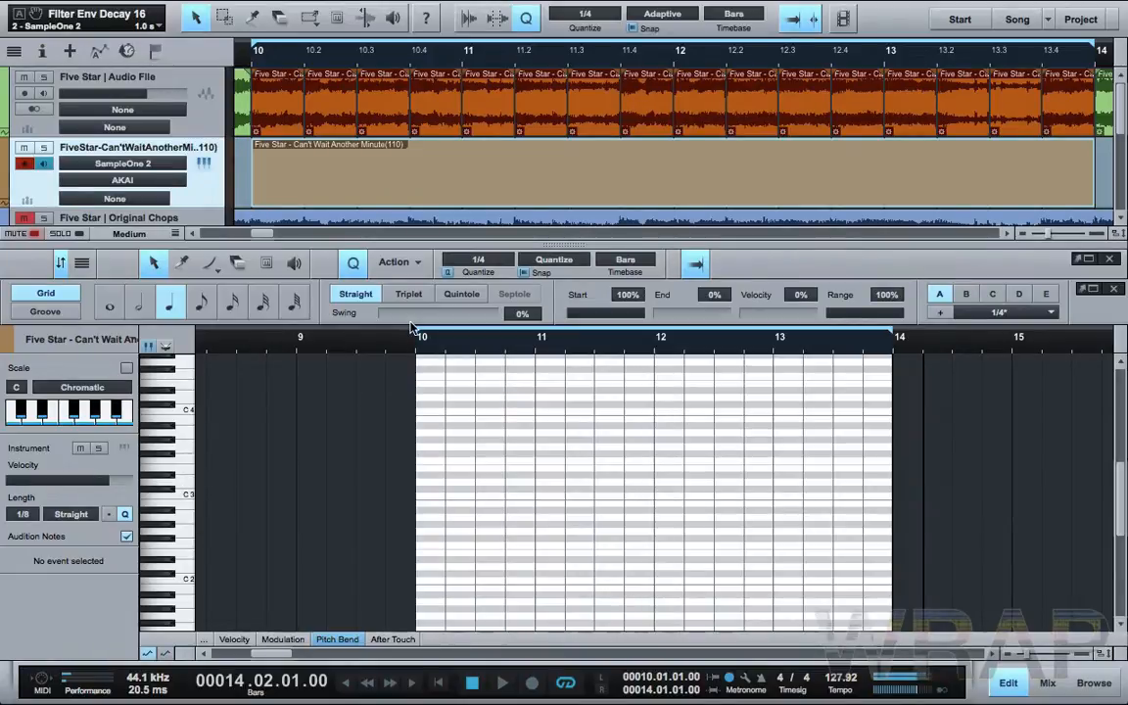
click(478, 259)
click(232, 303)
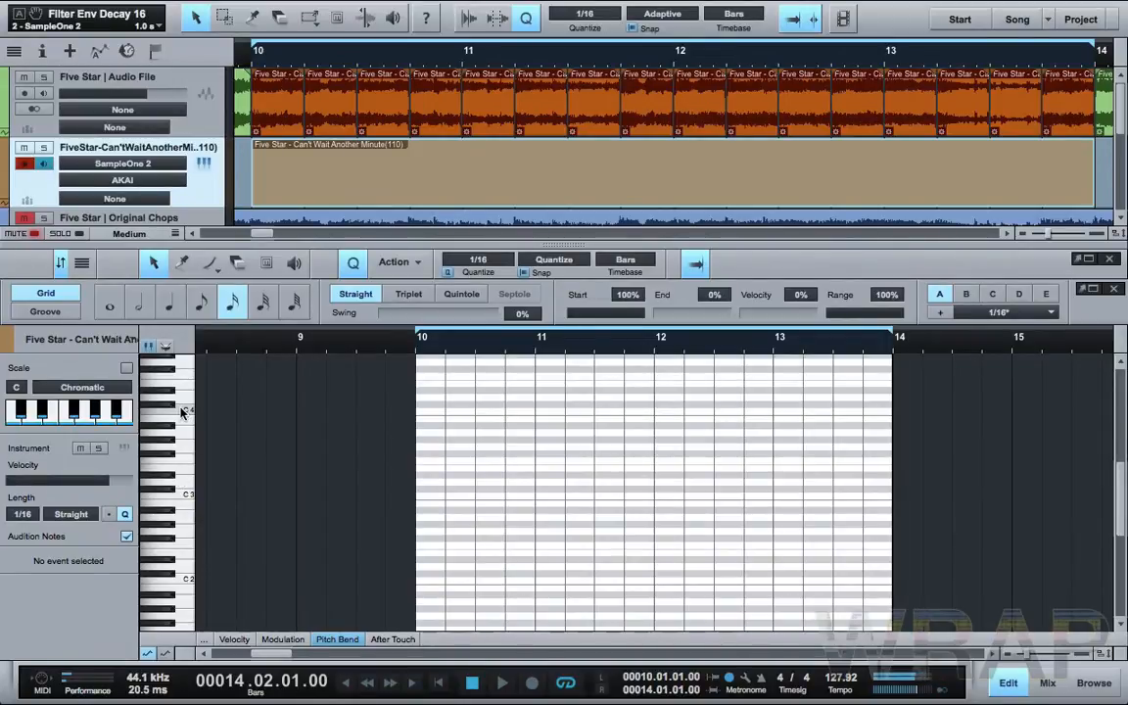
Step: Close the note editor, show the track inspector for SampleOne 2 and insert a Pro EQ on that track
key(F2)
key(w)
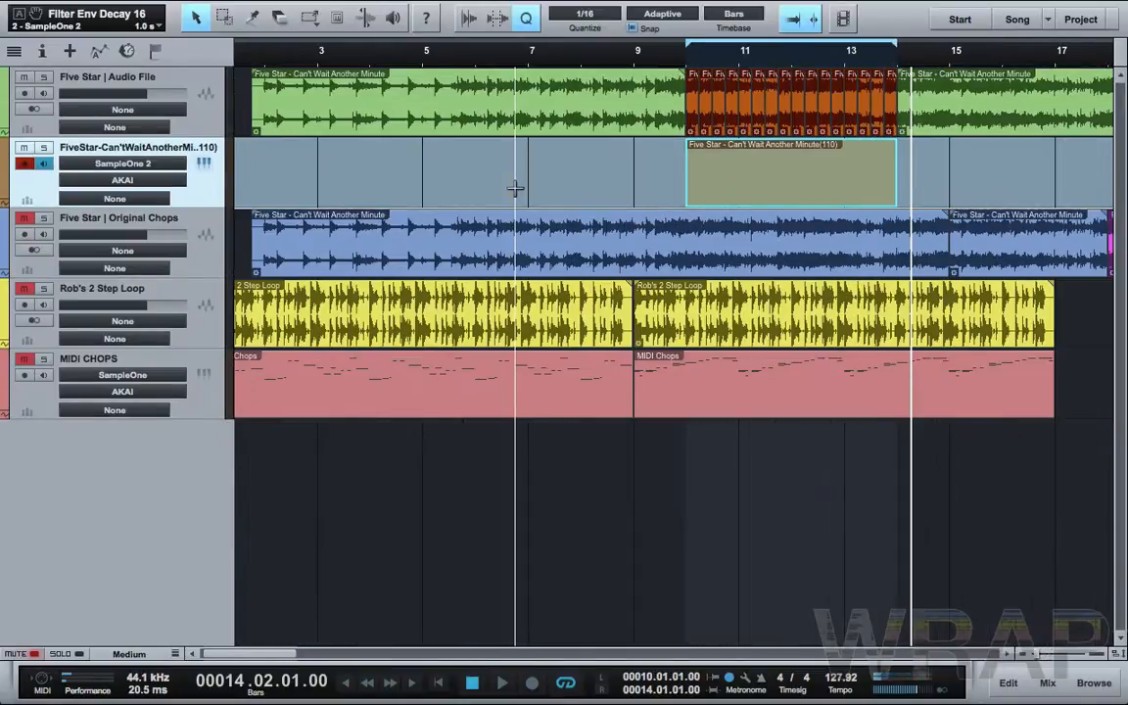
click(605, 192)
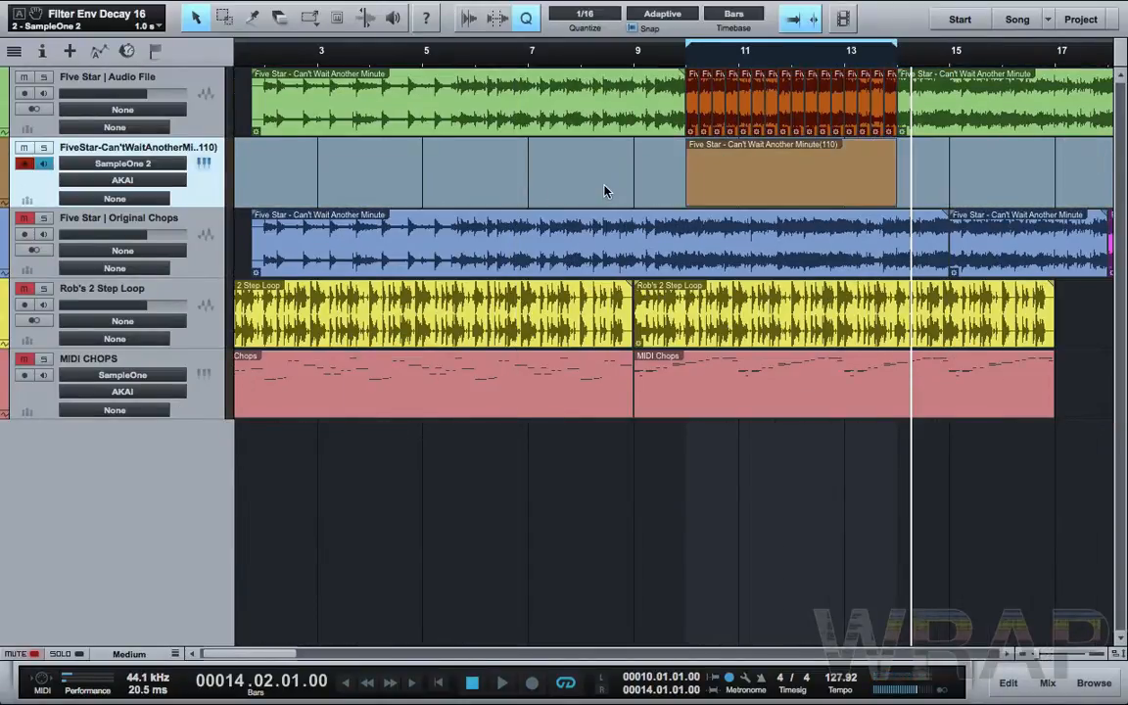
scroll(605, 192, right, 5)
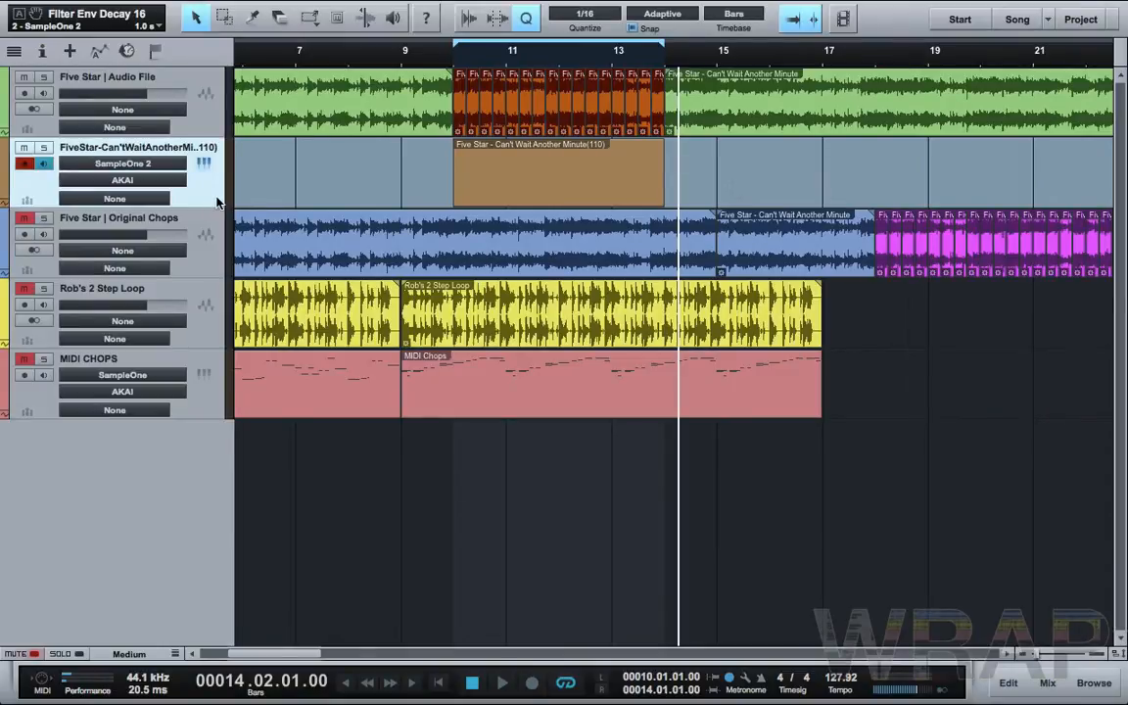
key(F4)
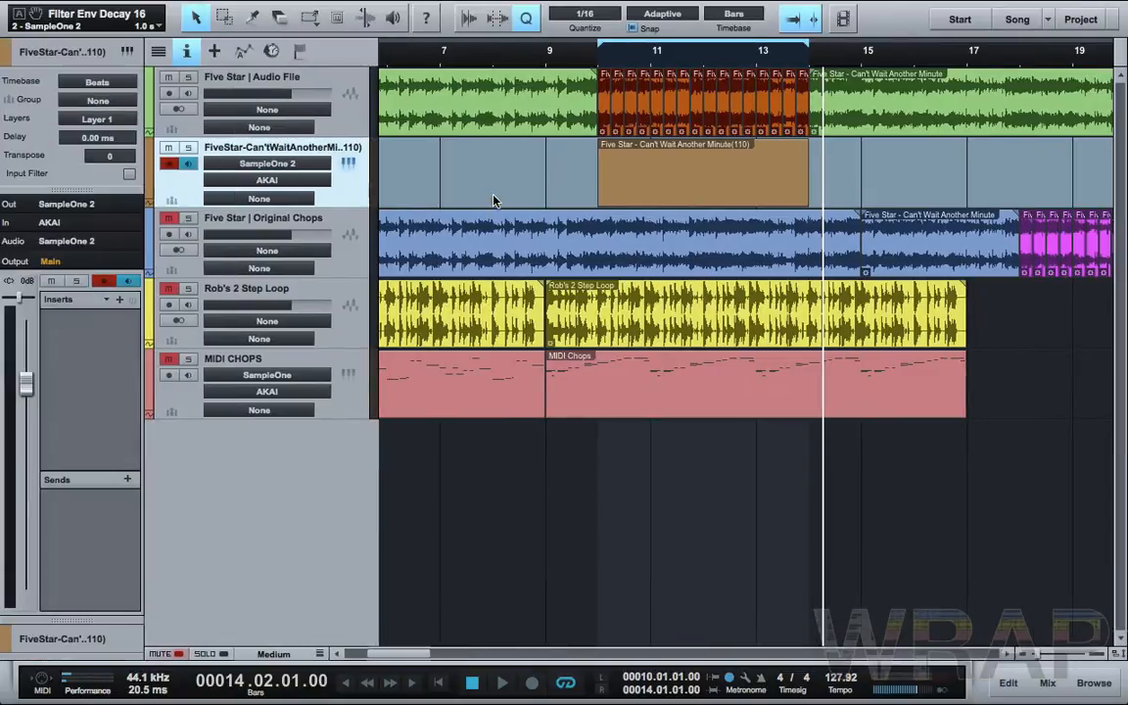
click(120, 300)
scroll(122, 310, down, 1)
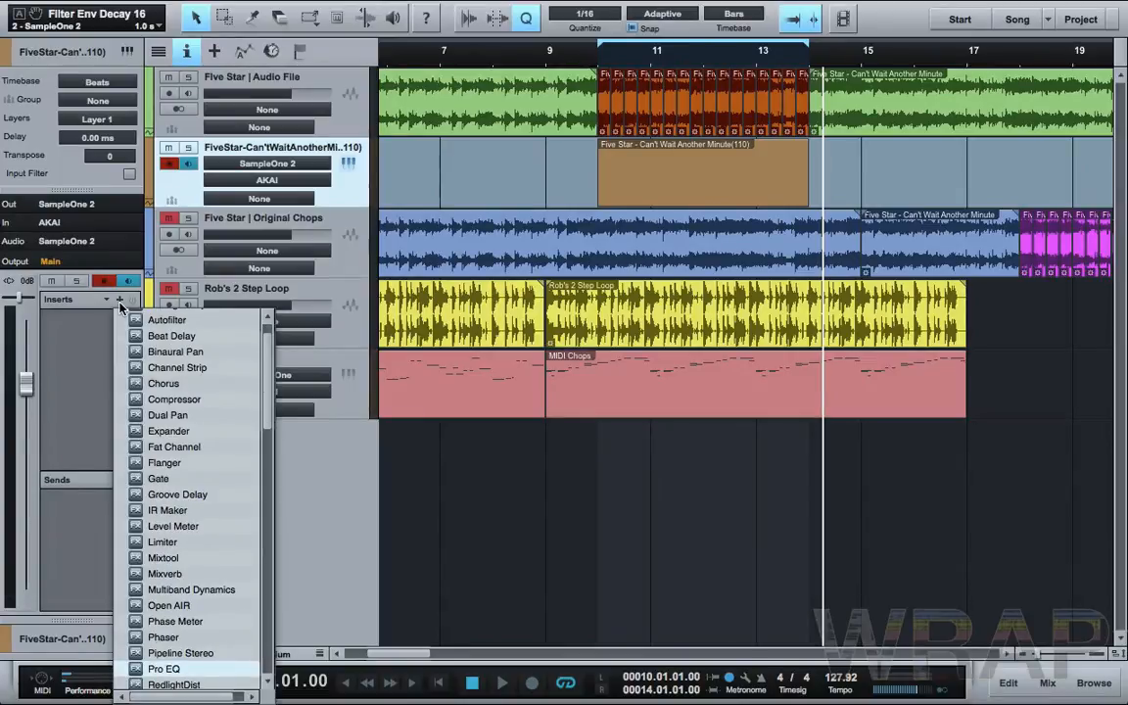
click(163, 669)
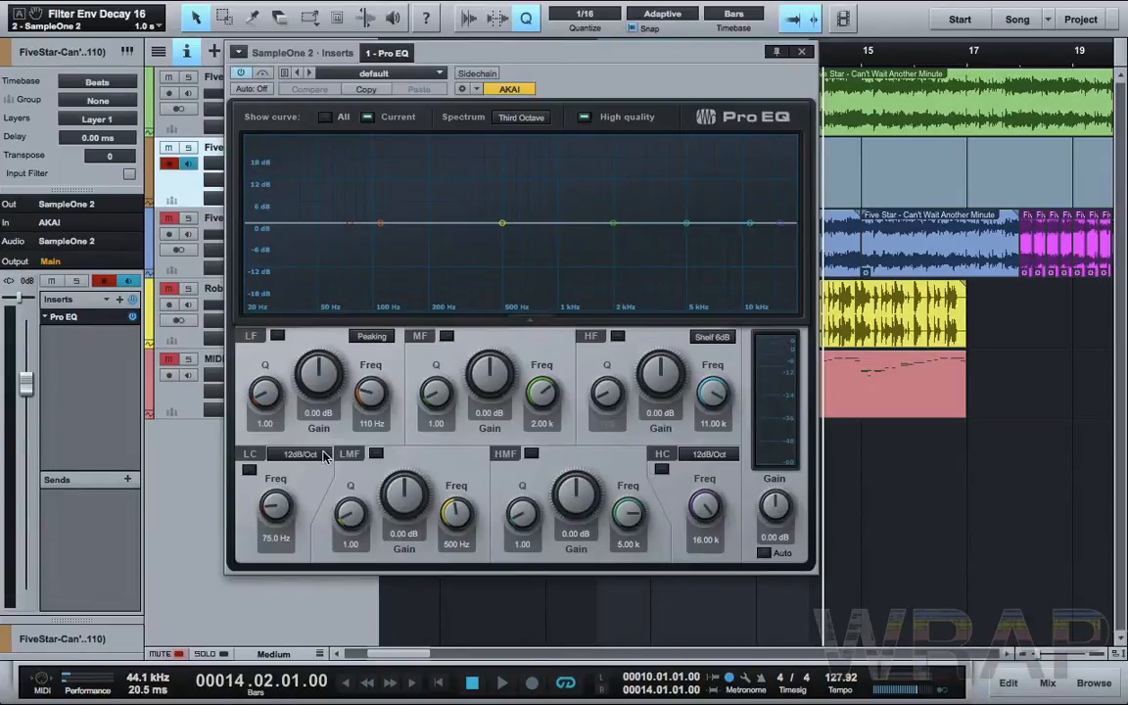
Step: Set the Pro EQ low cut to a 24dB/Oct slope at 100 Hz and enable it
click(323, 456)
click(320, 506)
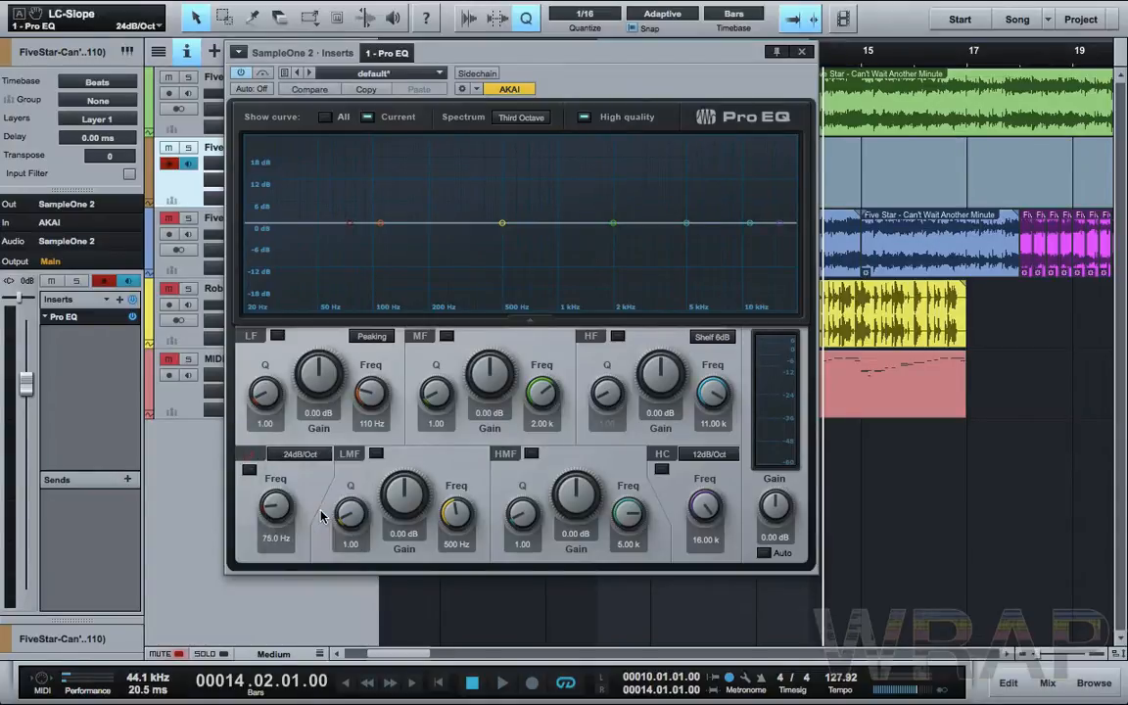
double_click(270, 539)
text(100)
key(Return)
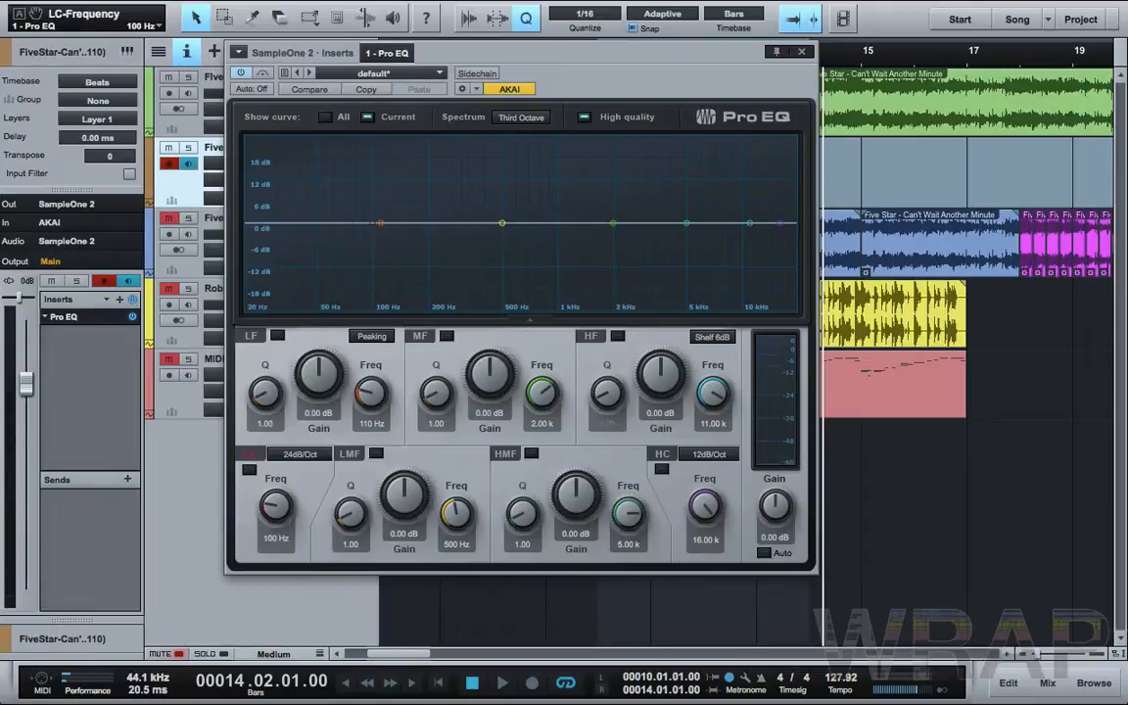
click(250, 471)
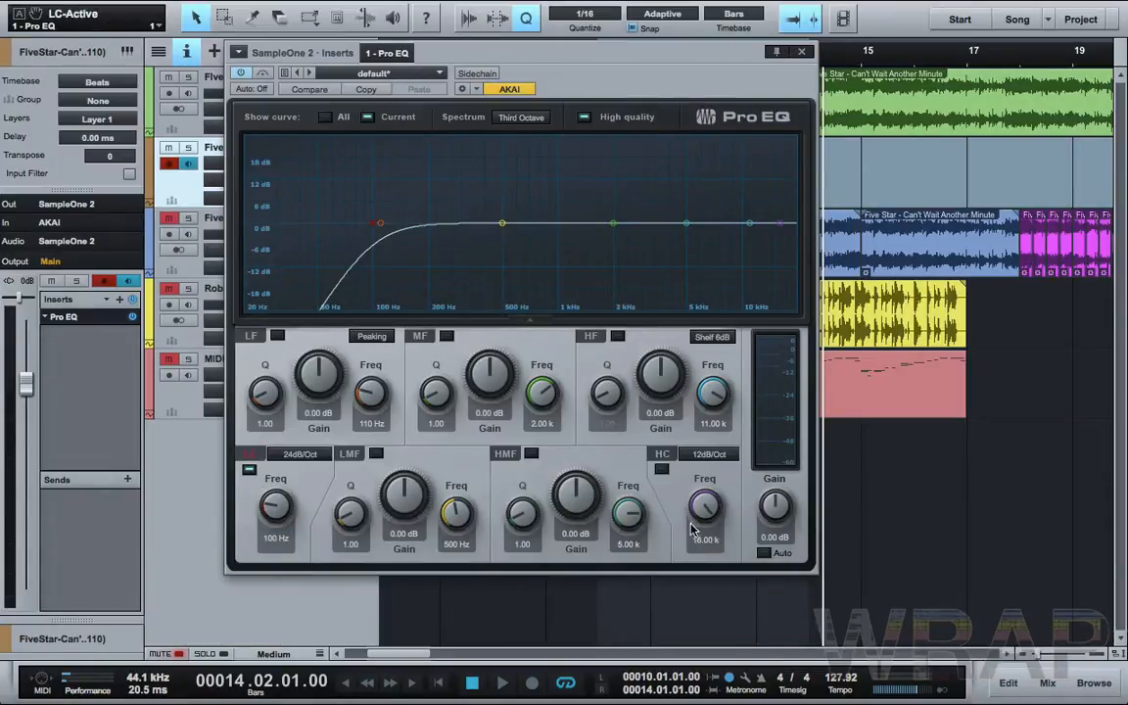
Step: Lower the high cut frequency to 6.30 kHz, enable the high cut and close the Pro EQ
drag(701, 522, 701, 536)
click(662, 471)
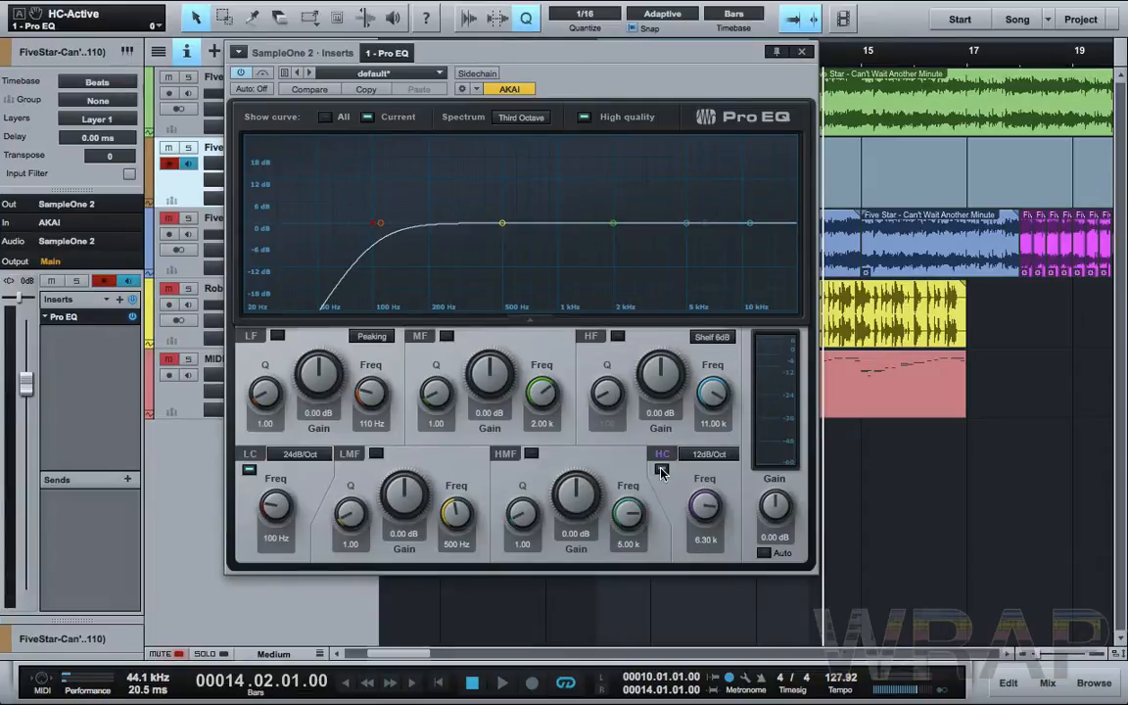
click(803, 54)
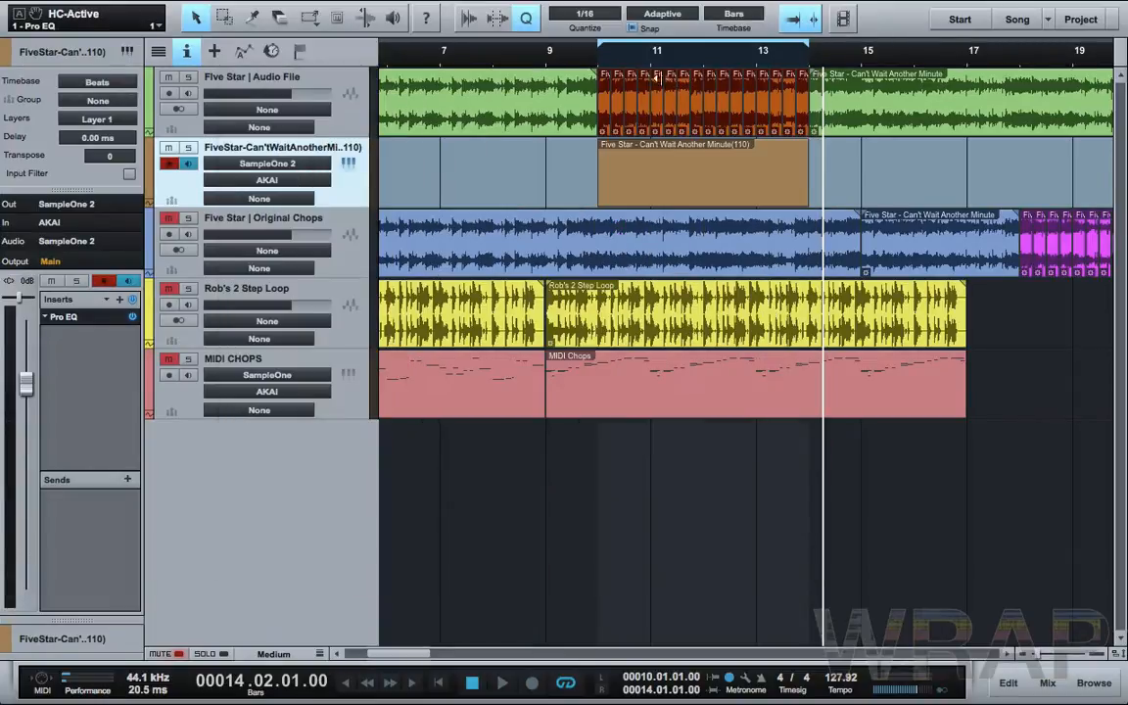
Step: Open the brown SampleOne 2 part for note editing and audition the filtered chops on the keys around C3
click(633, 189)
double_click(633, 189)
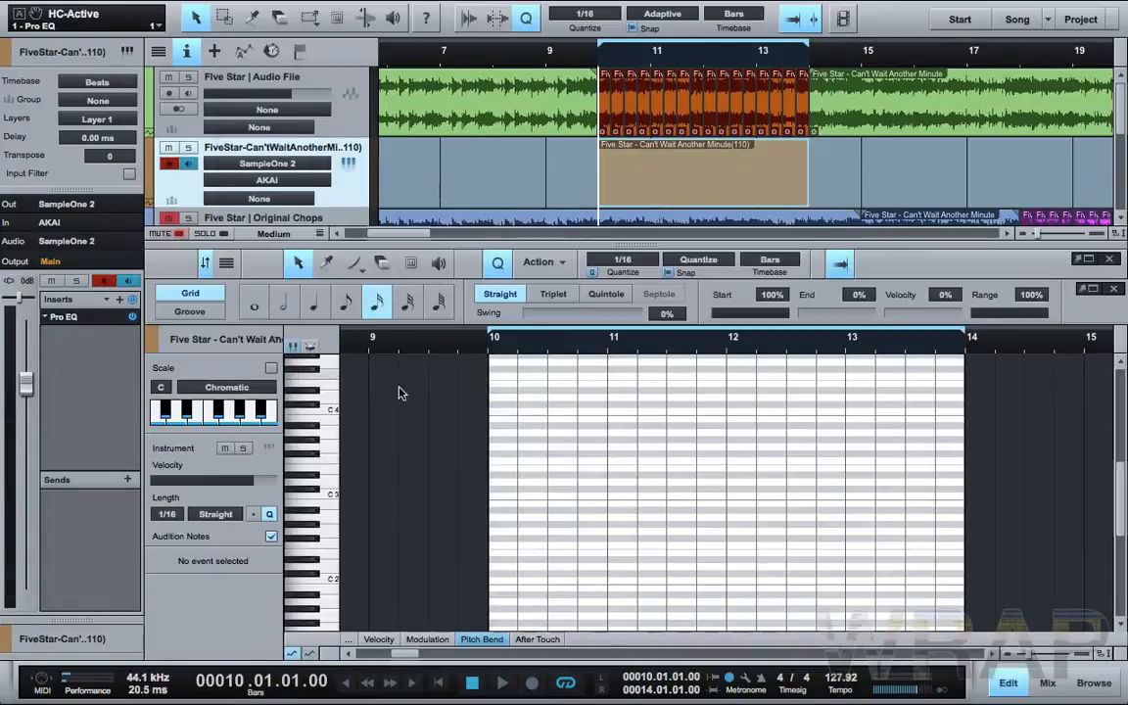
drag(327, 511, 327, 468)
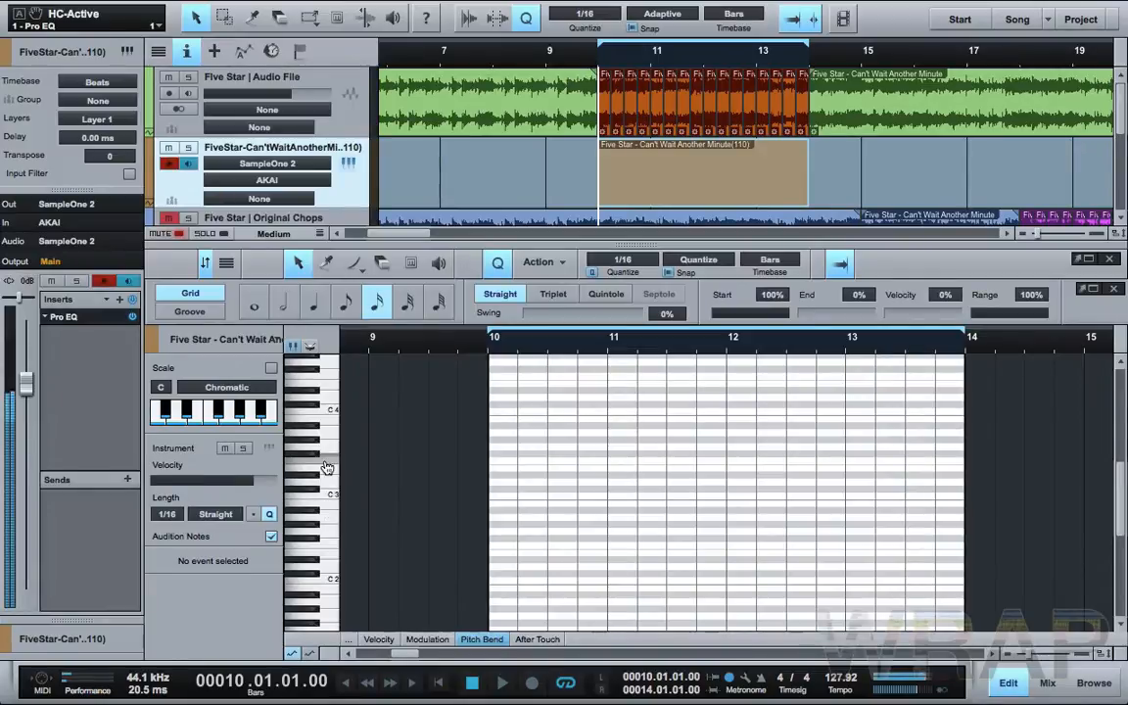
Step: Enable the MF band in the SampleOne 2 Pro EQ, set its Q to 0.10 and gain to -7.20 dB, and close the EQ
double_click(99, 319)
click(612, 226)
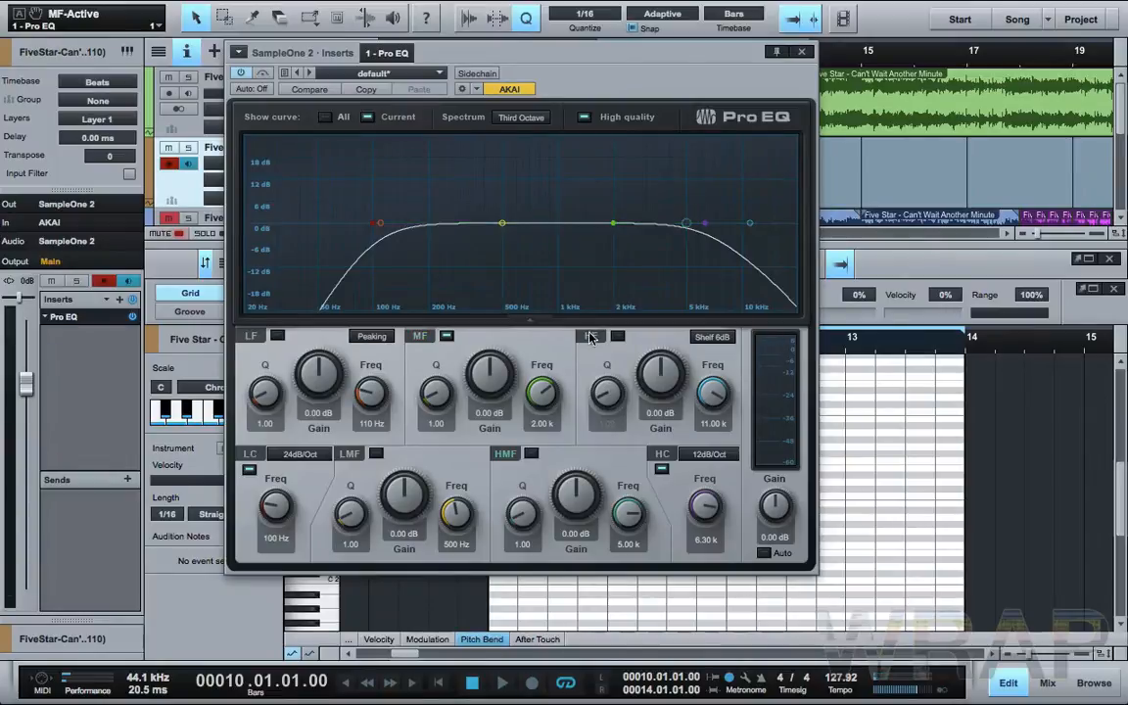
drag(500, 389, 441, 431)
drag(490, 395, 492, 409)
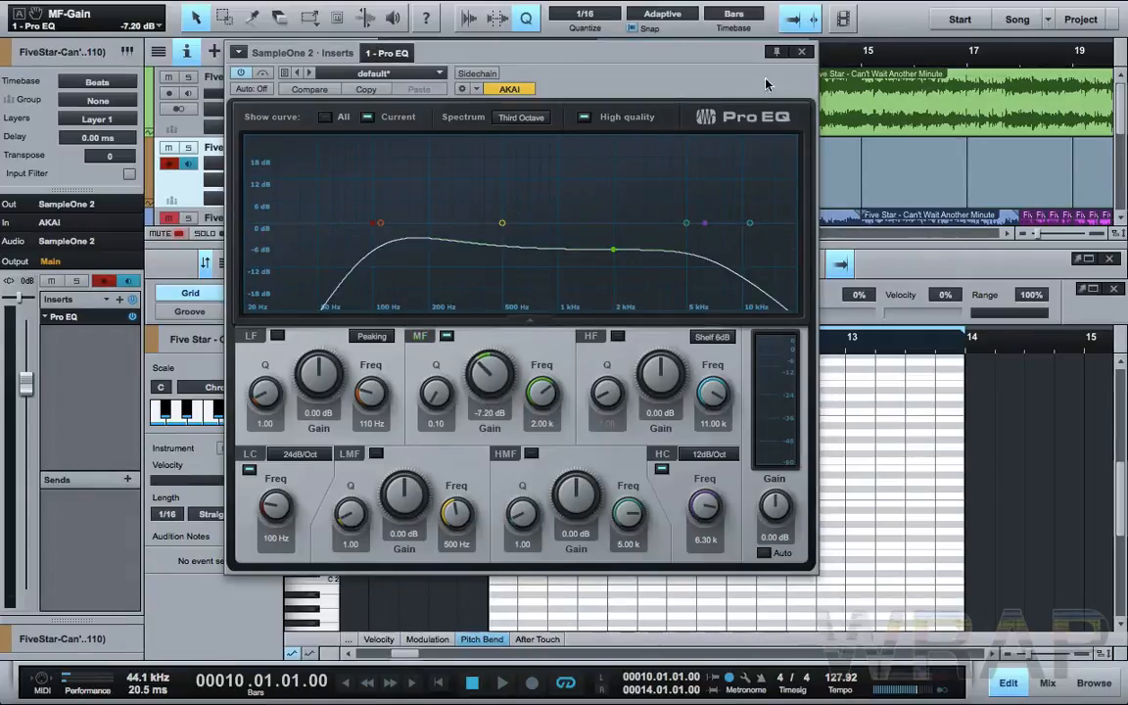
click(802, 53)
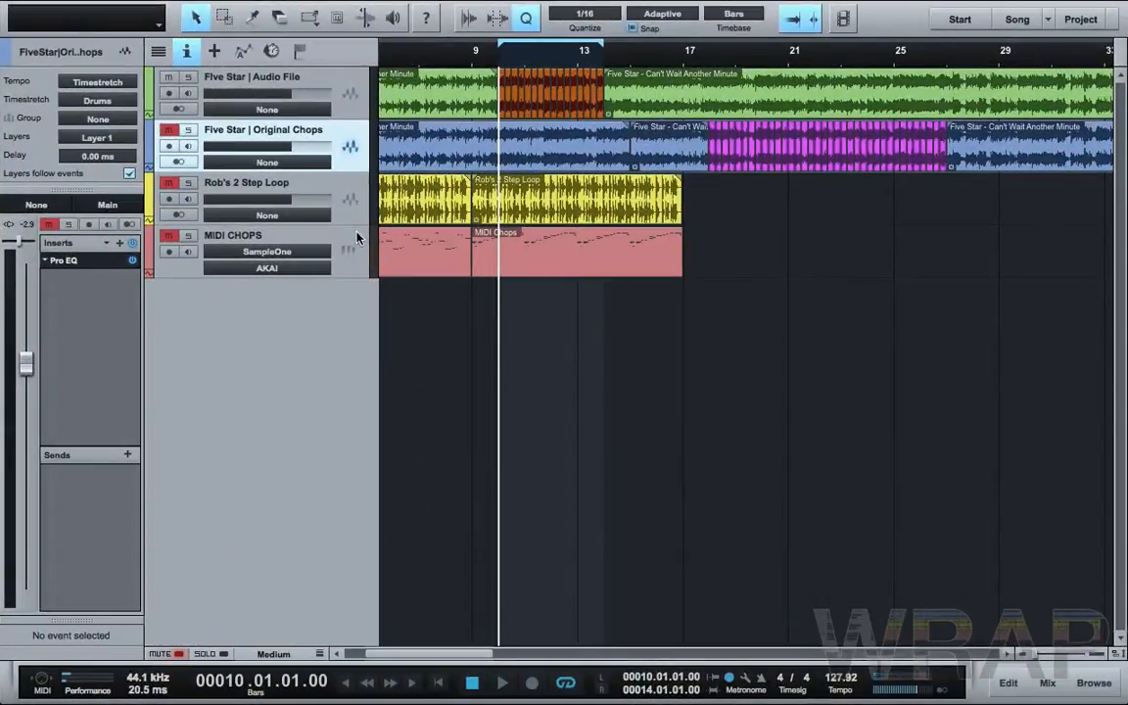
Step: Examine the settings of the first Pro EQ and the Compressor inserted on the MIDI CHOPS track
click(357, 237)
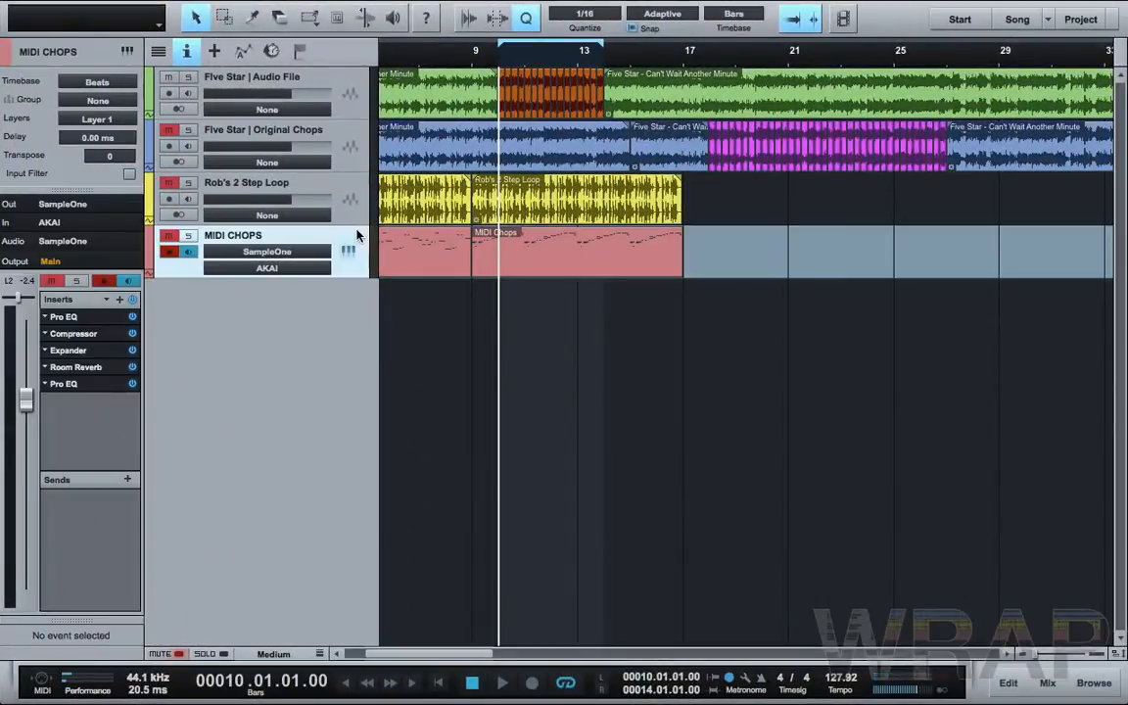
click(64, 316)
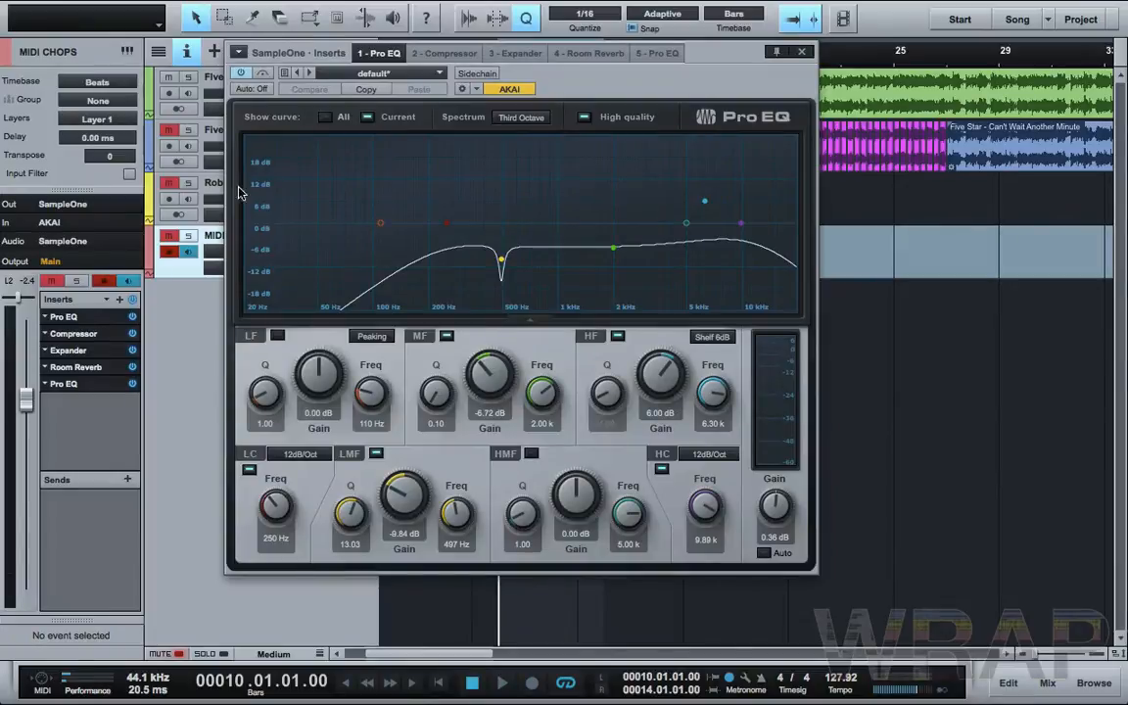
click(466, 54)
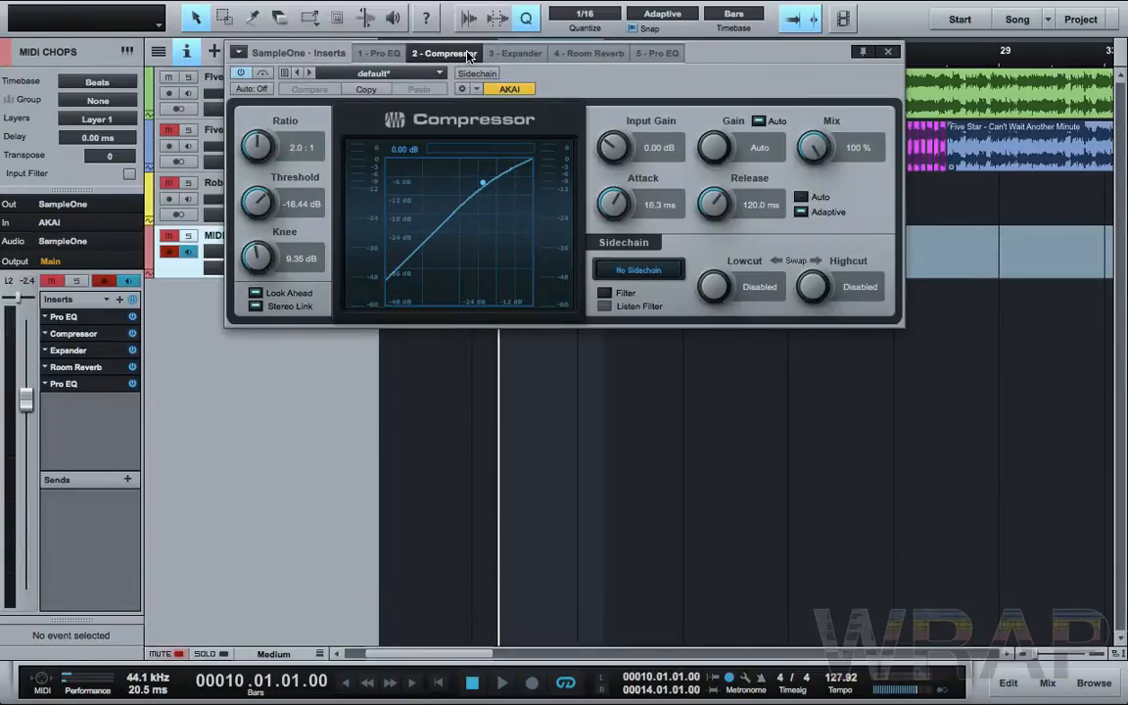
drag(469, 56, 466, 313)
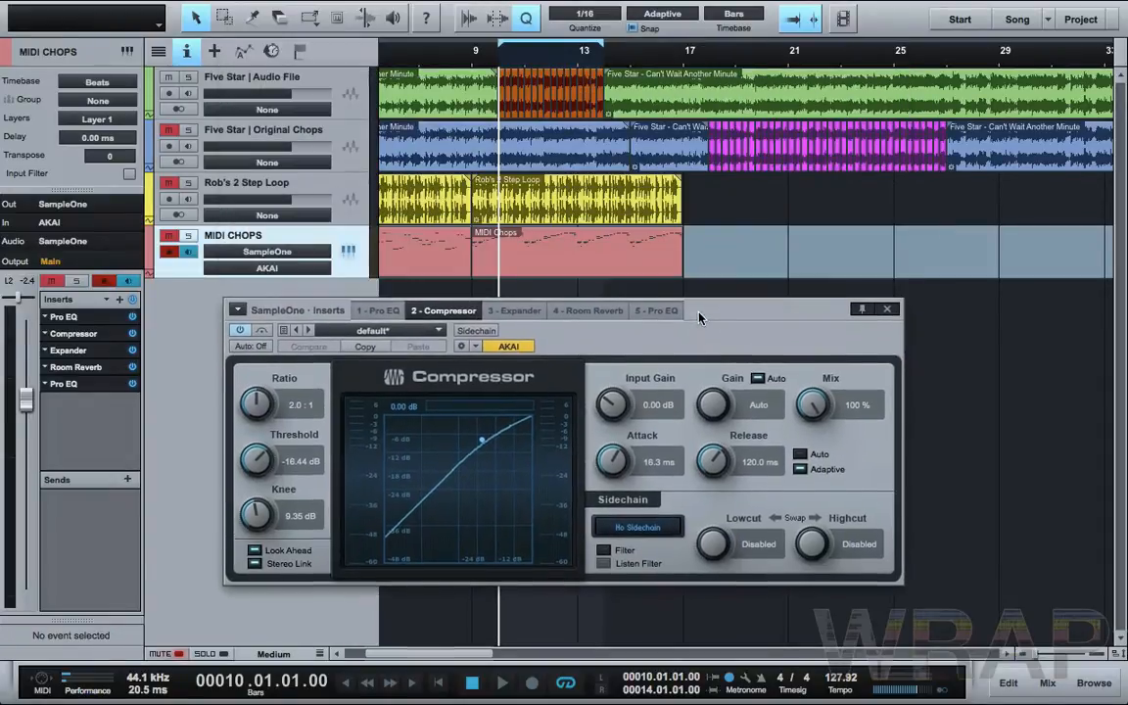
Step: Solo and play the MIDI CHOPS track while examining its Expander, Room Reverb and both Pro EQ settings
click(189, 237)
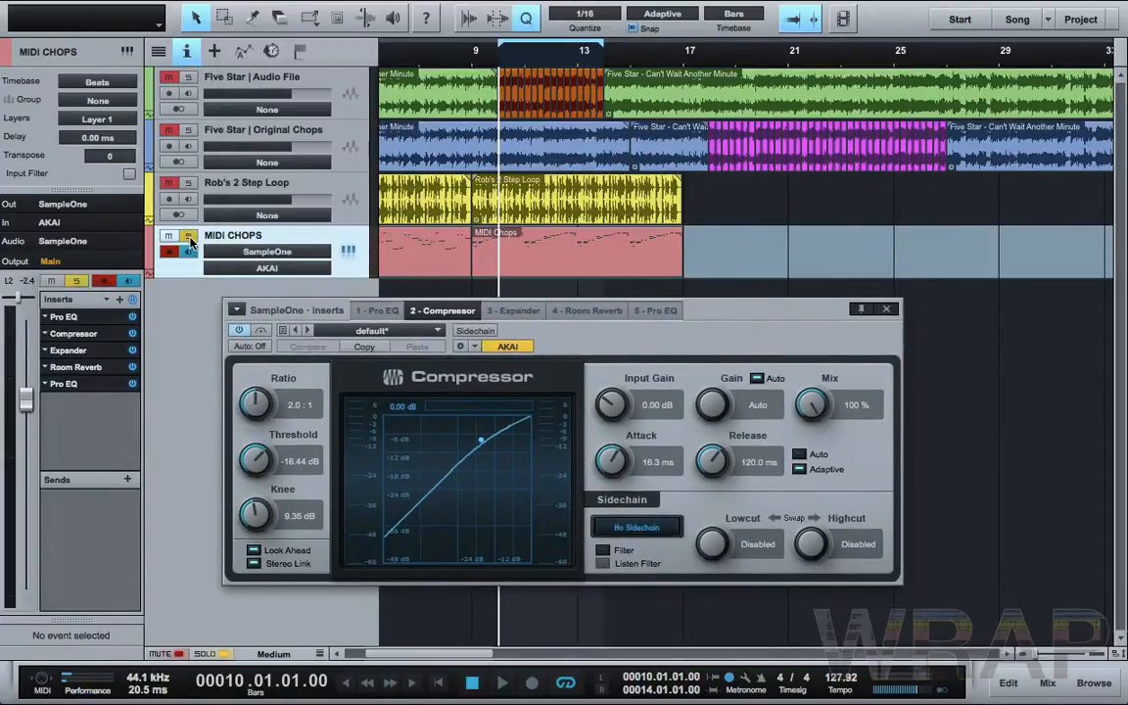
key(space)
click(524, 312)
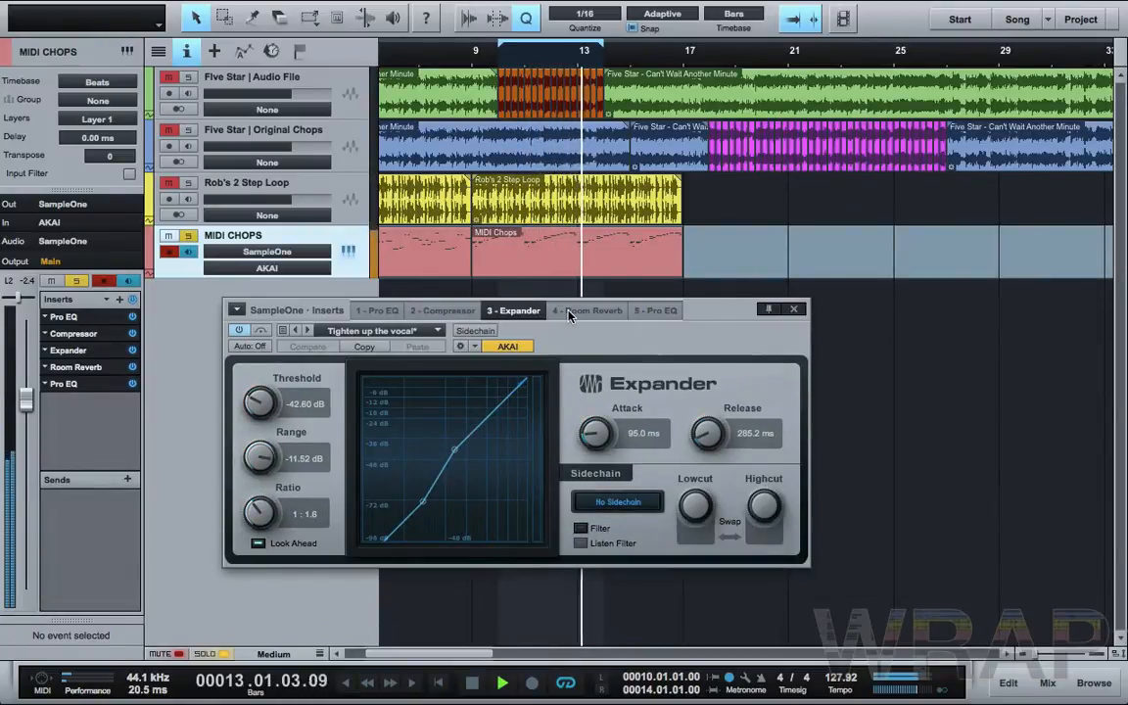
click(568, 312)
drag(702, 309, 756, 166)
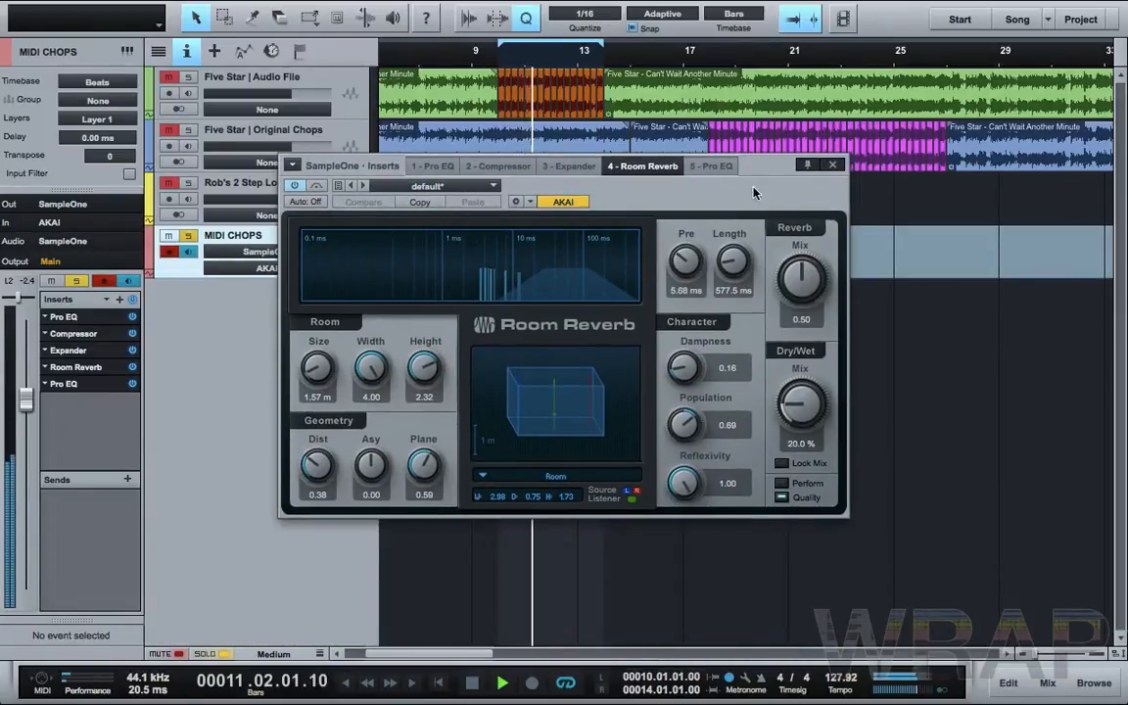
click(709, 166)
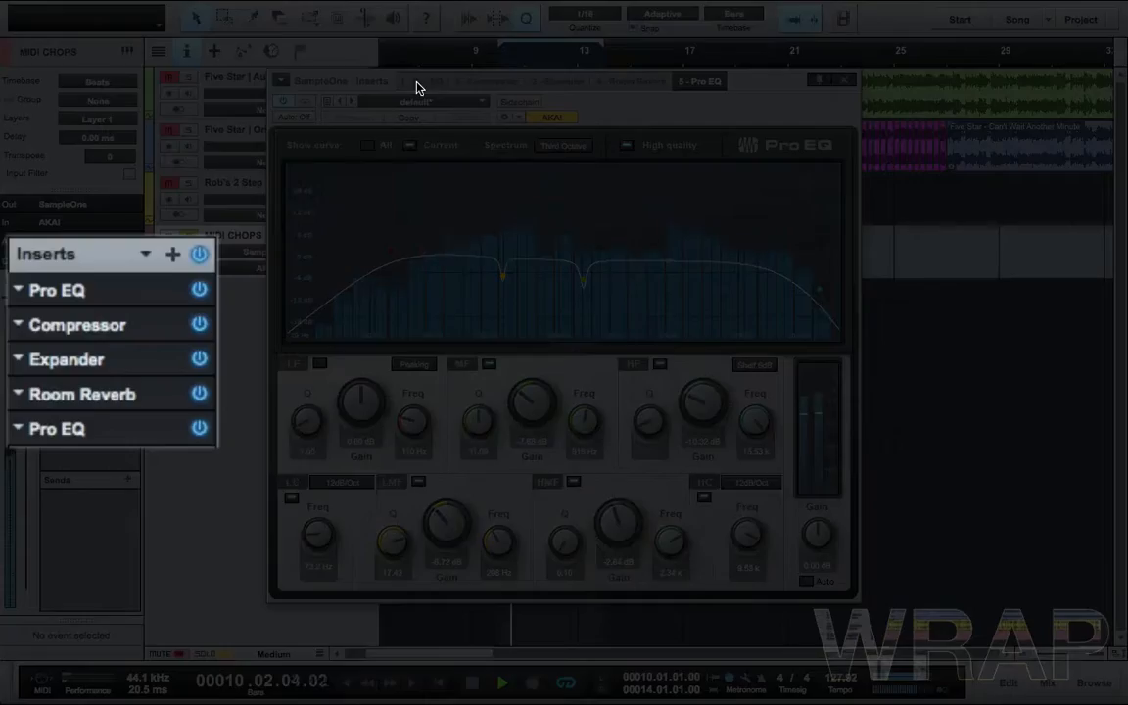
click(416, 85)
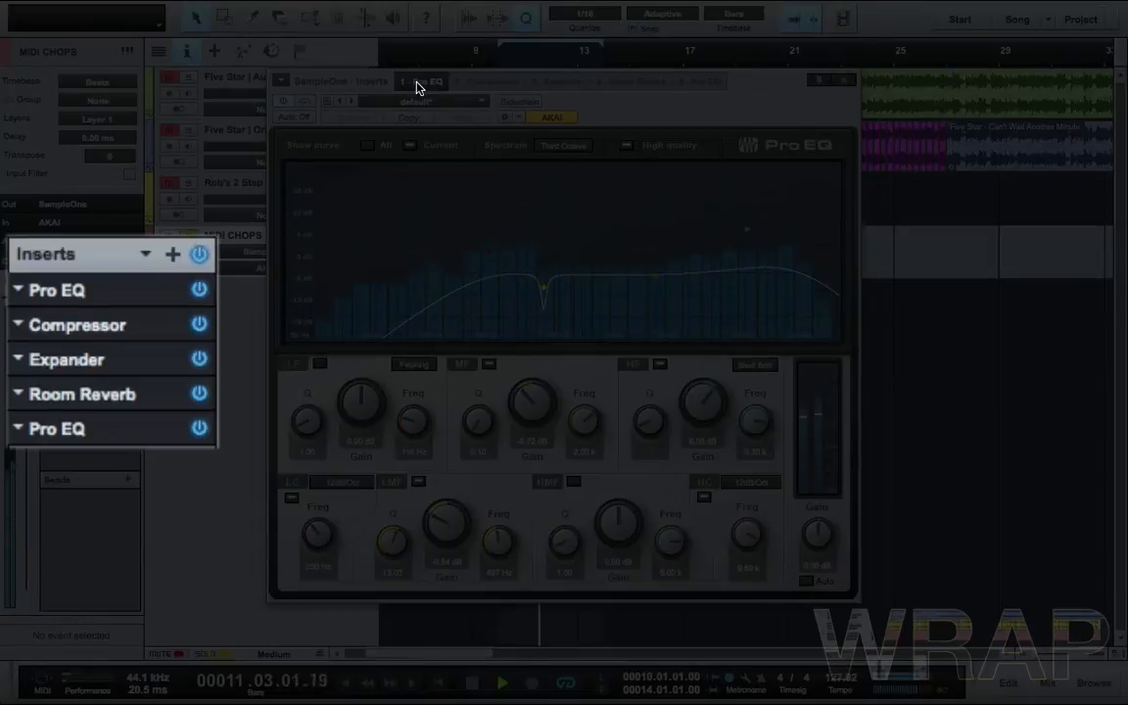
Step: Bypass all MIDI CHOPS inserts, and reactivate them one by one in chain order during playback to compare the sound
click(199, 255)
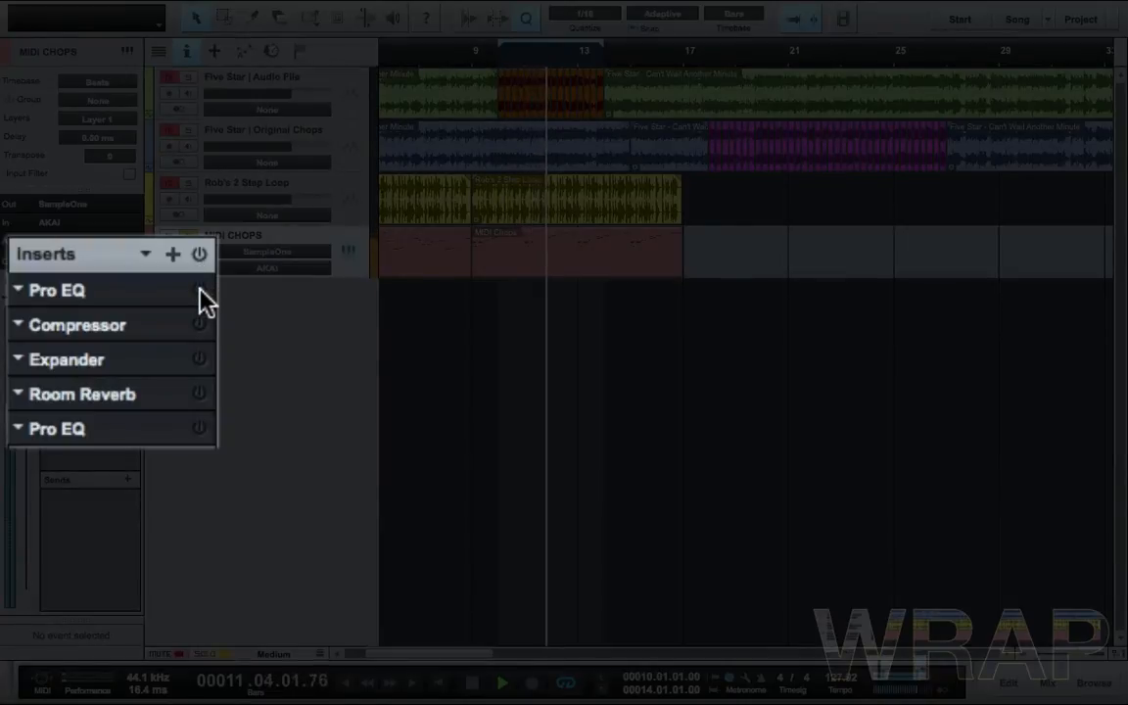
click(199, 292)
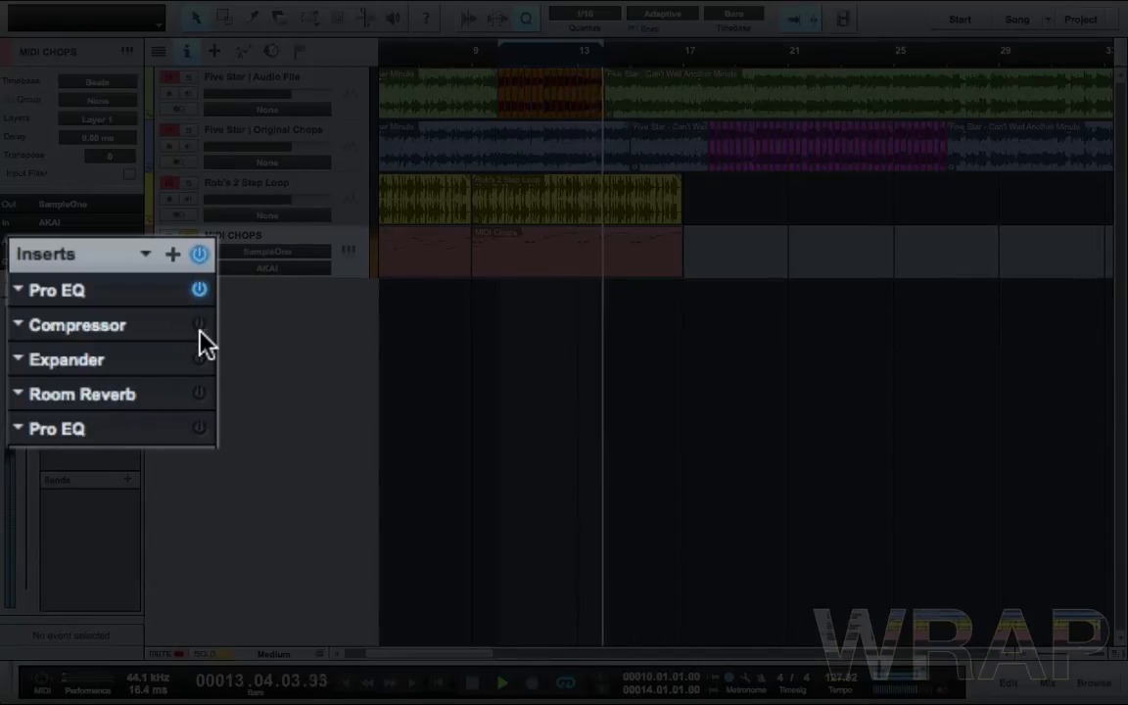
click(200, 327)
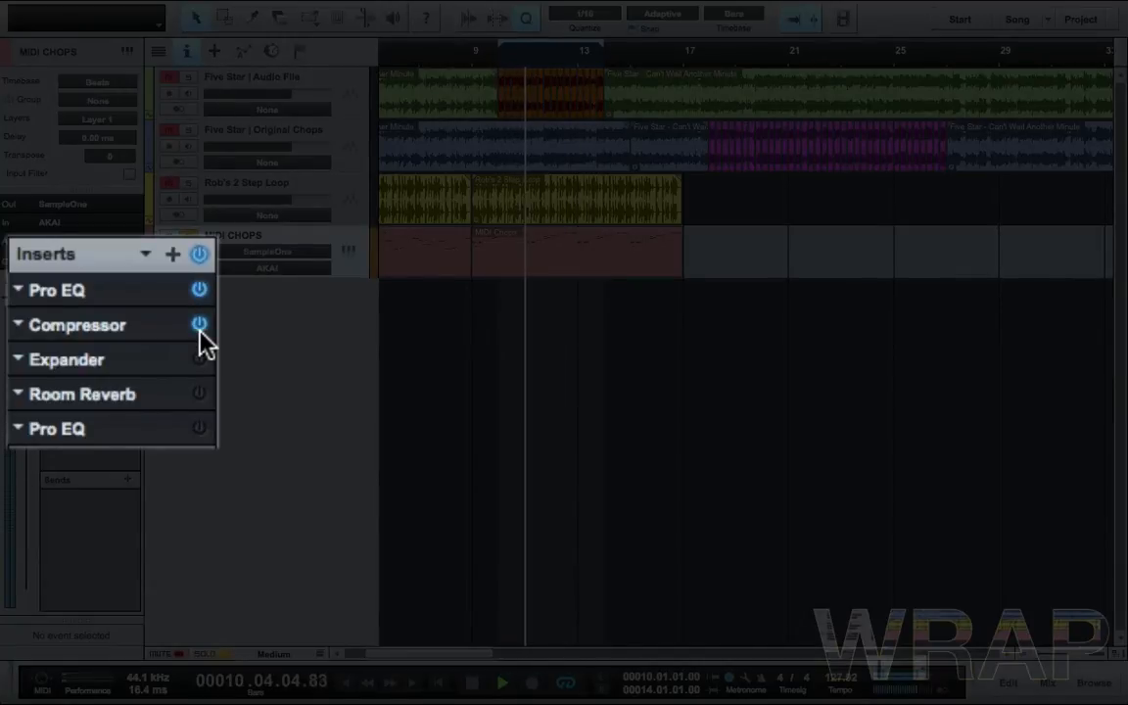
click(200, 360)
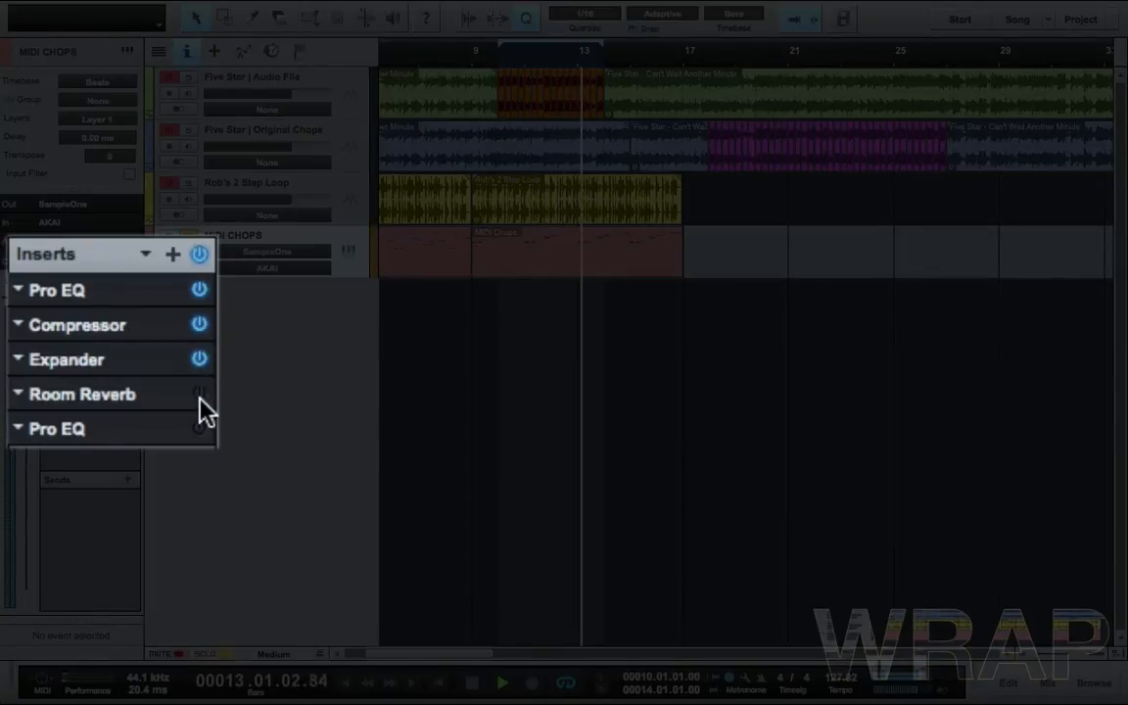
click(199, 395)
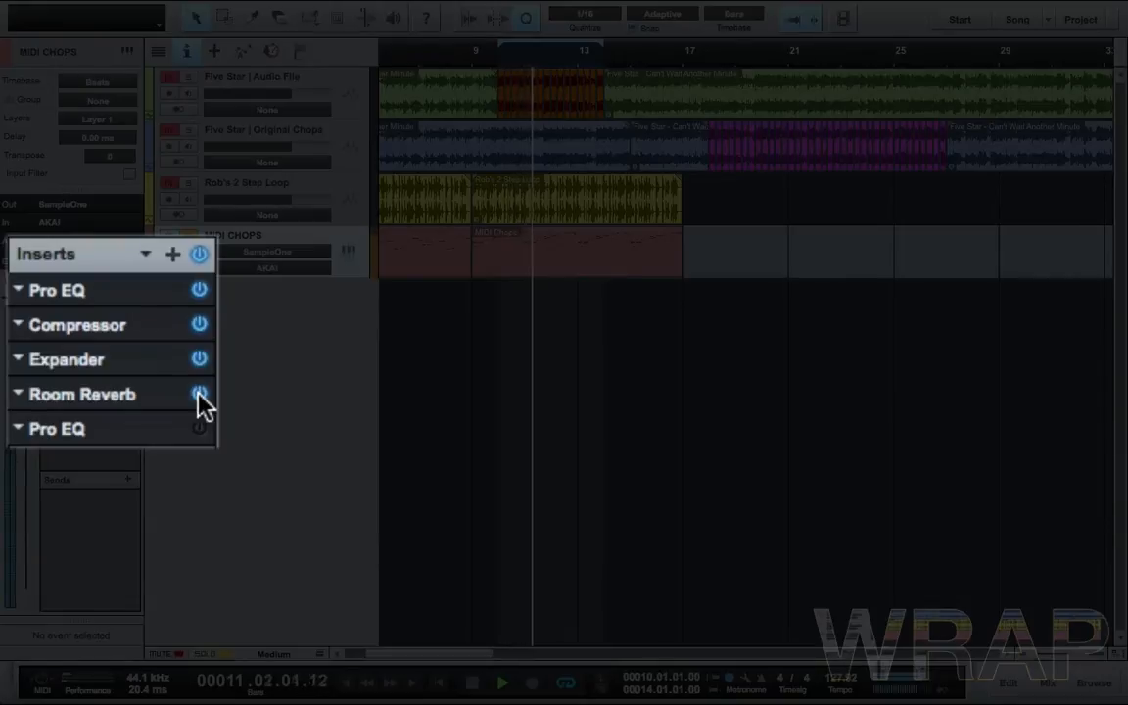
click(199, 429)
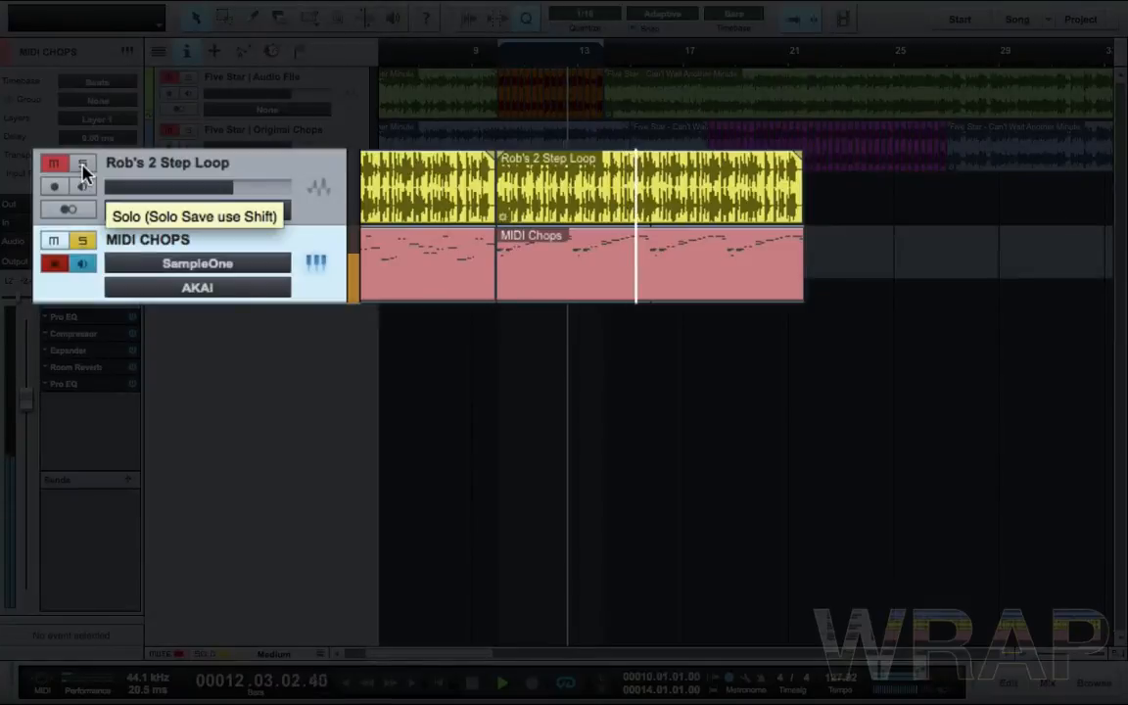
Step: Solo Rob's 2 Step Loop together with MIDI CHOPS during playback and fit the bar 10 to 14 loop in view
click(83, 168)
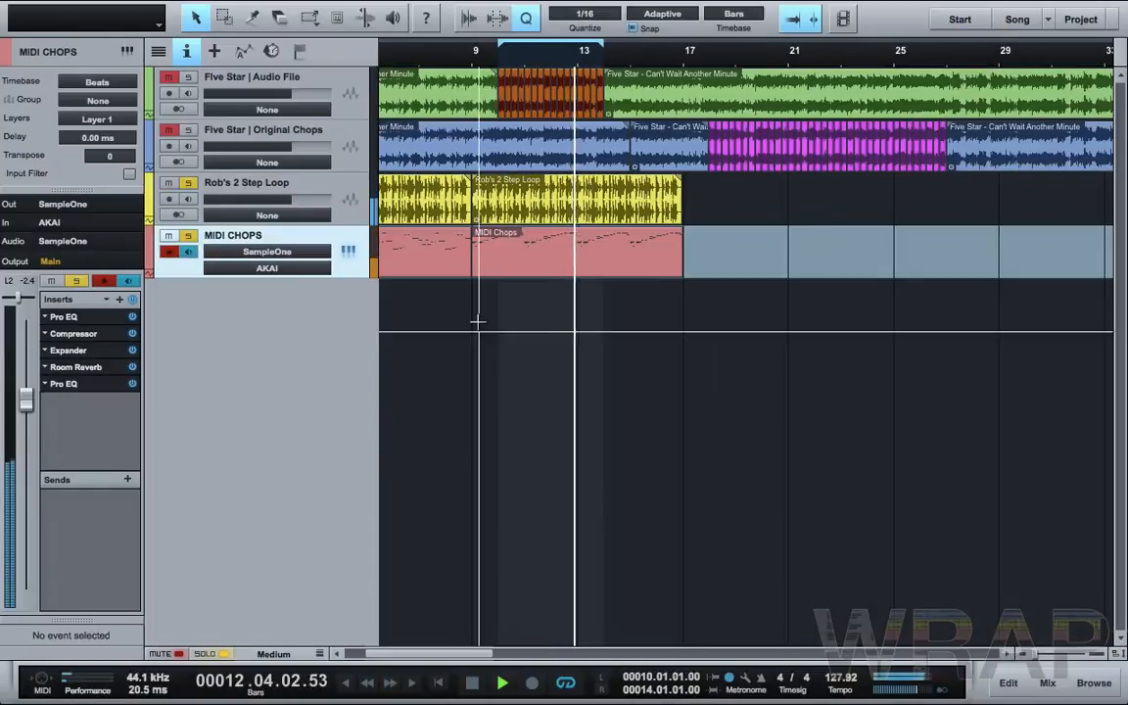
key(shift+e)
key(shift+e)
key(e)
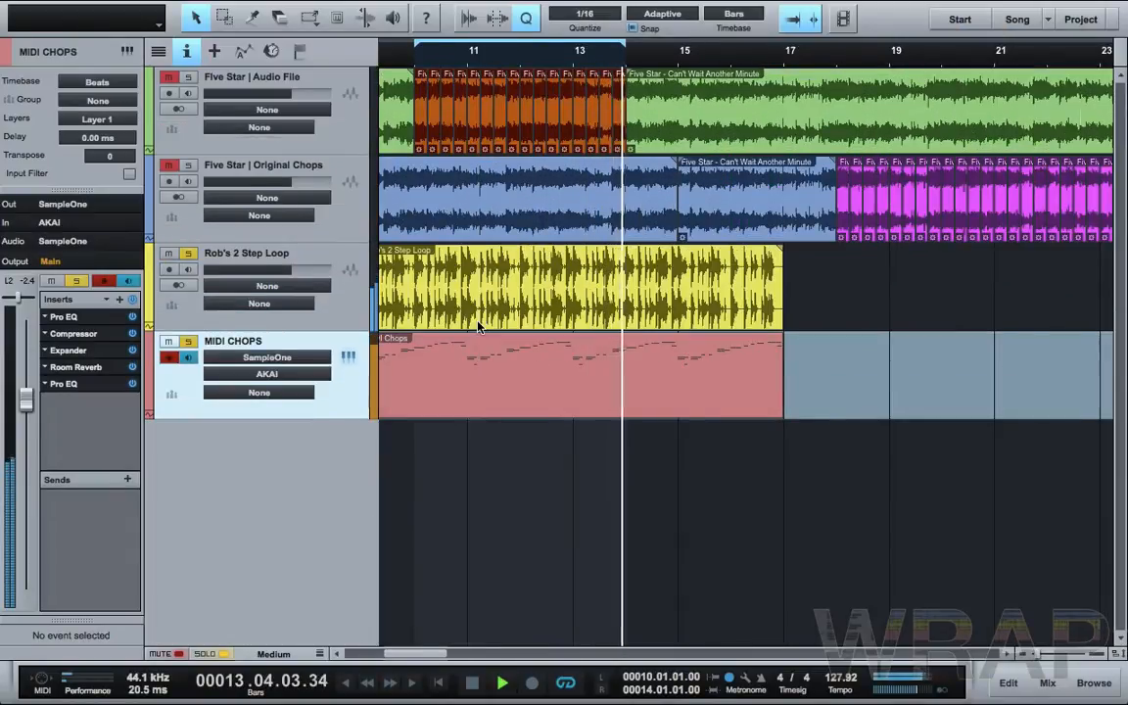
key(shift+l)
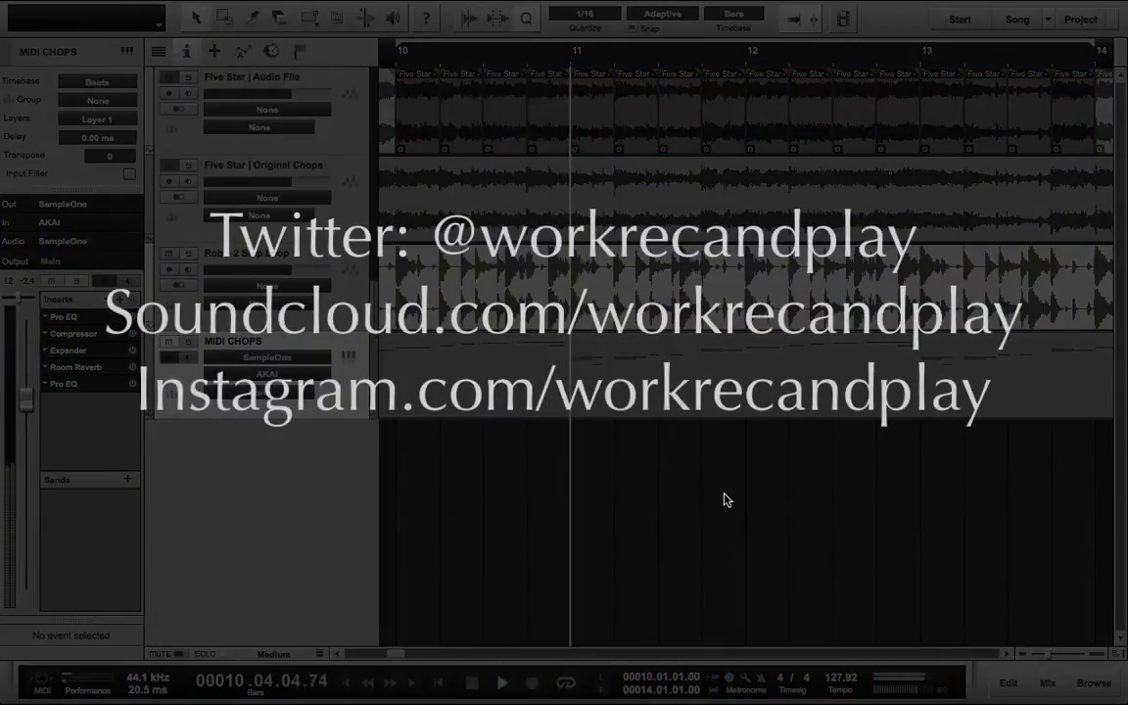